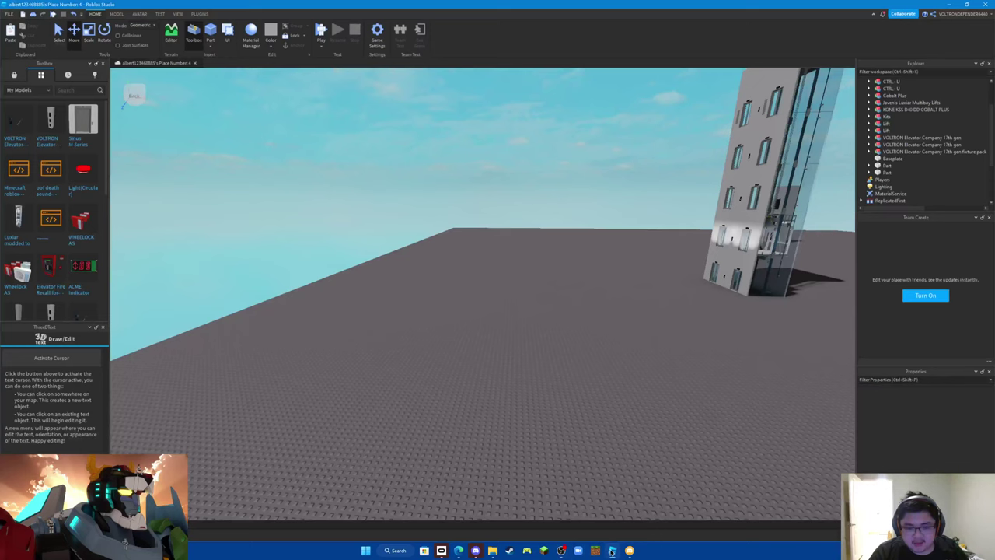
- Insert the Sinus M-Series elevator model onto an empty area of the baseplate
right_click_drag(556, 363, 556, 364)
key("w")
key("s")
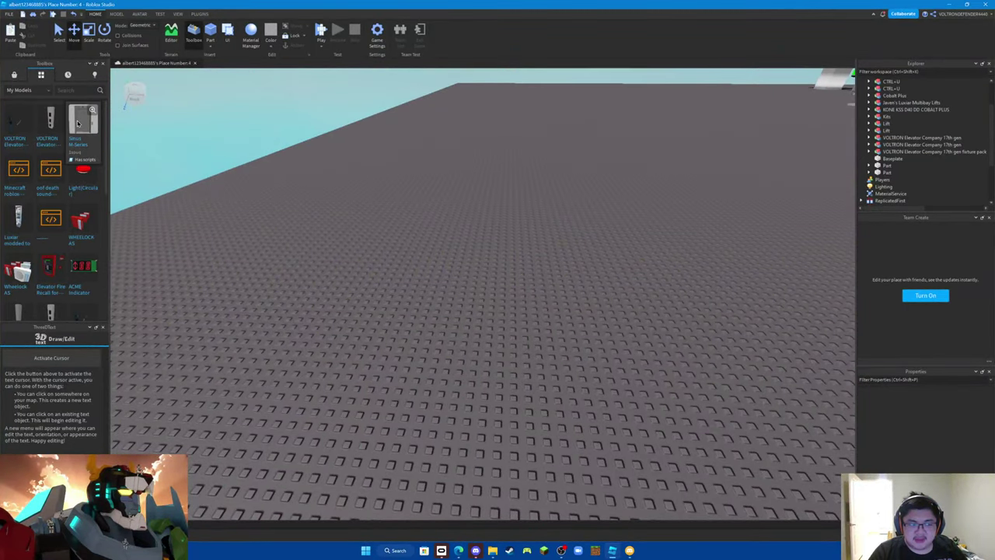
left_click_drag(338, 256, 570, 288)
key("a")
- Lower the Sinus M-Series elevator until its lowest doorway sits level with the baseplate
right_click_drag(528, 341, 527, 342)
key("w")
key("s")
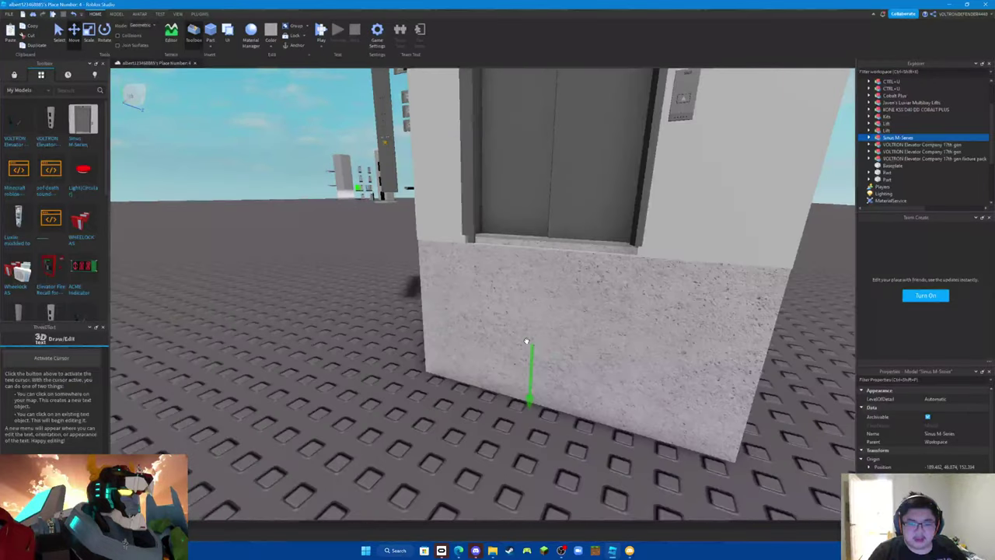
left_click_drag(532, 362, 519, 440)
right_click_drag(618, 357, 618, 357)
key("a")
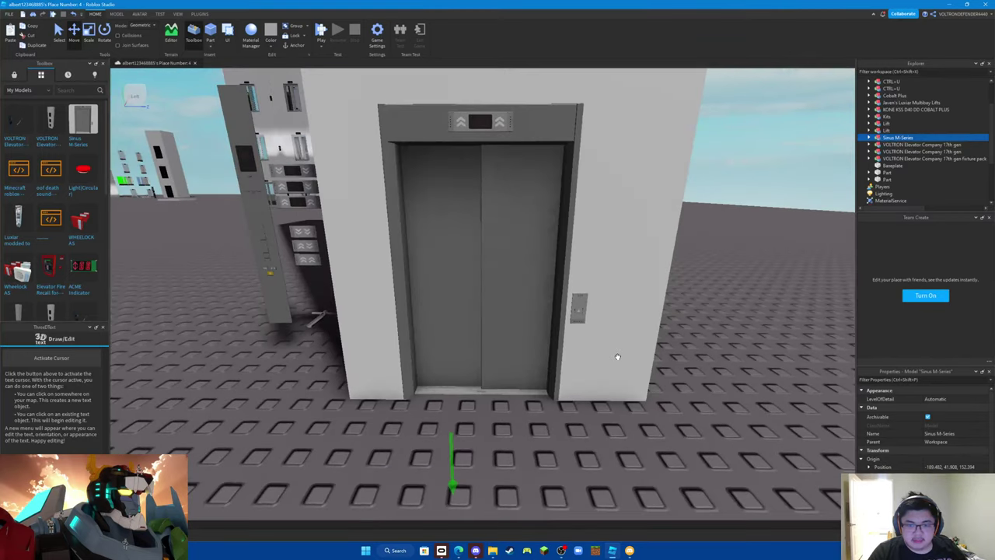
- Open the Script inside the nested Sinus M-Series model
left_click(869, 138)
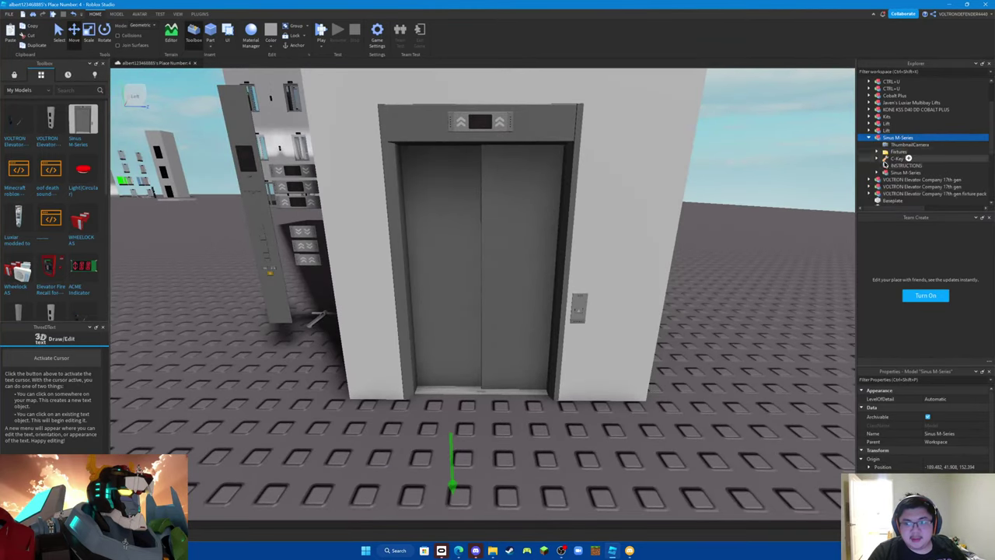
left_click(877, 172)
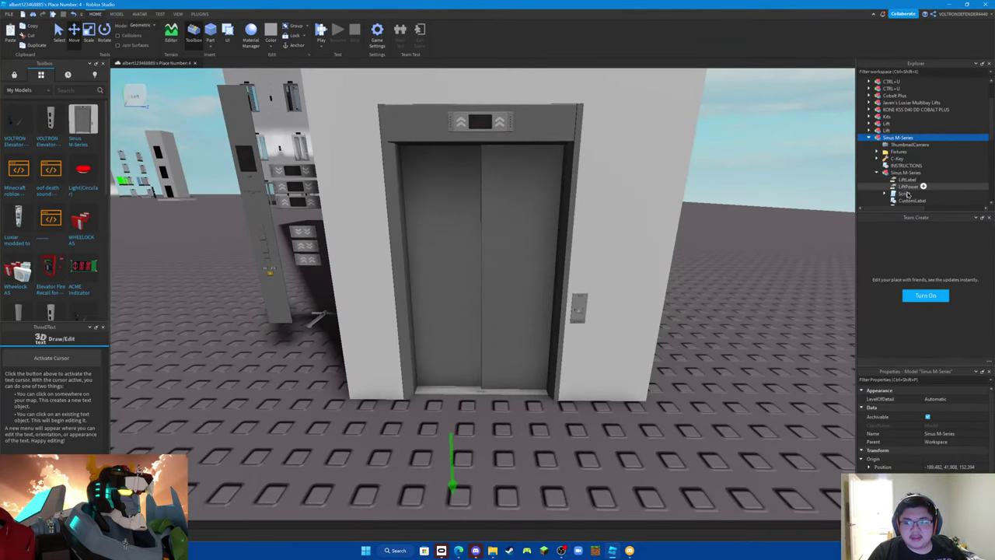
left_click(905, 193)
double_click(907, 193)
- Uncomment the LockedFloors line in the script's button settings
scroll(423, 186, "down", 15)
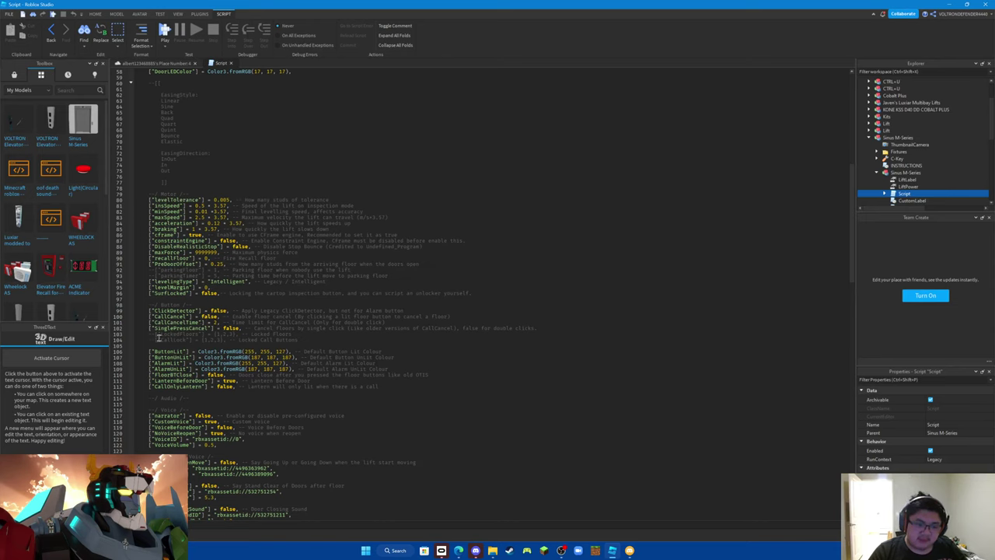
triple_click(154, 330)
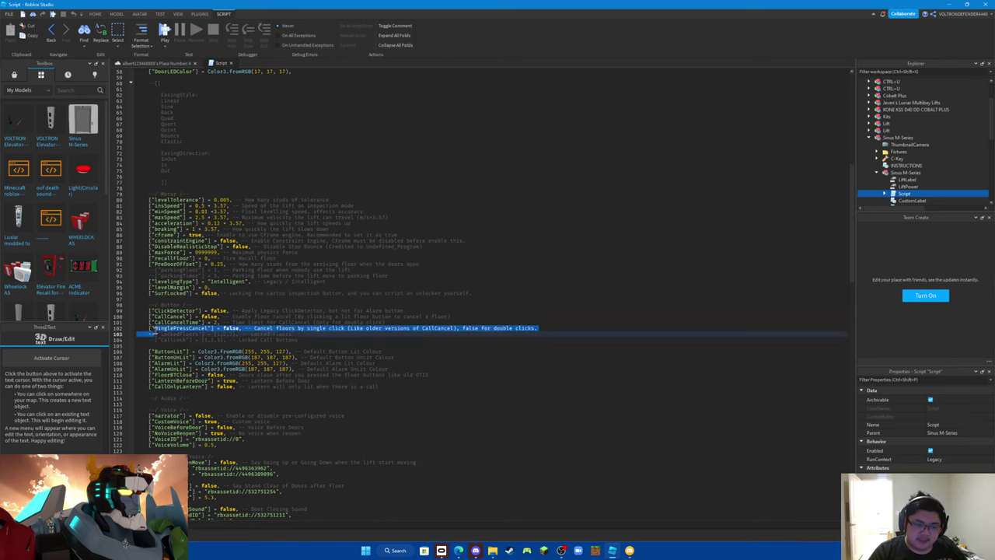
left_click(155, 335)
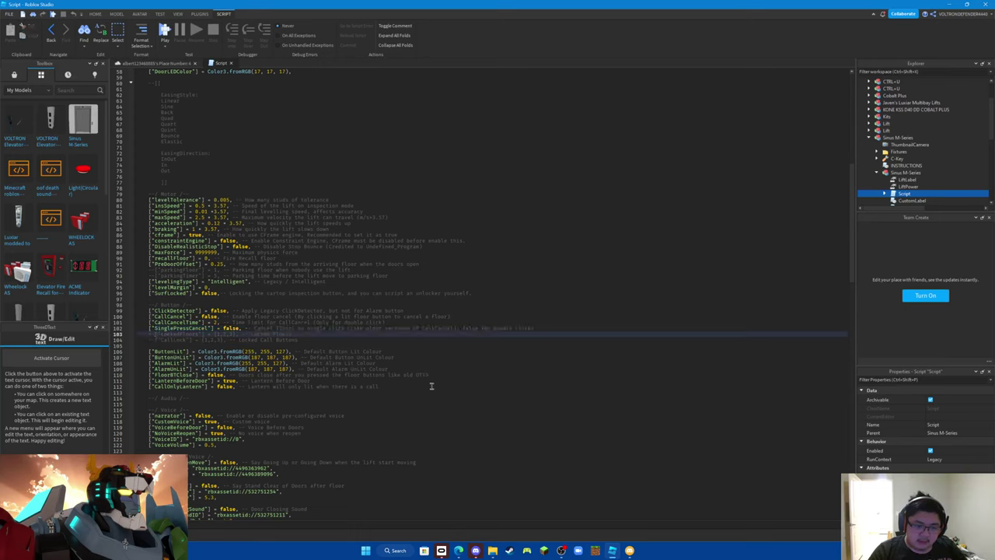
key("Delete")
key("Delete")
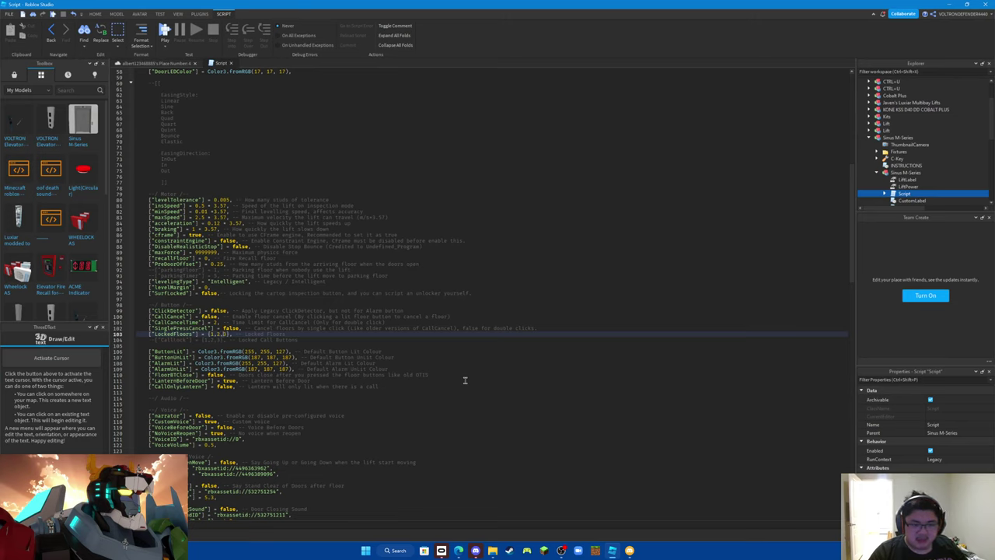
- Check the floor numbers in the elevator's Shaft model, set LockedFloors to {6} and close the script
scroll(917, 140, "down", 3)
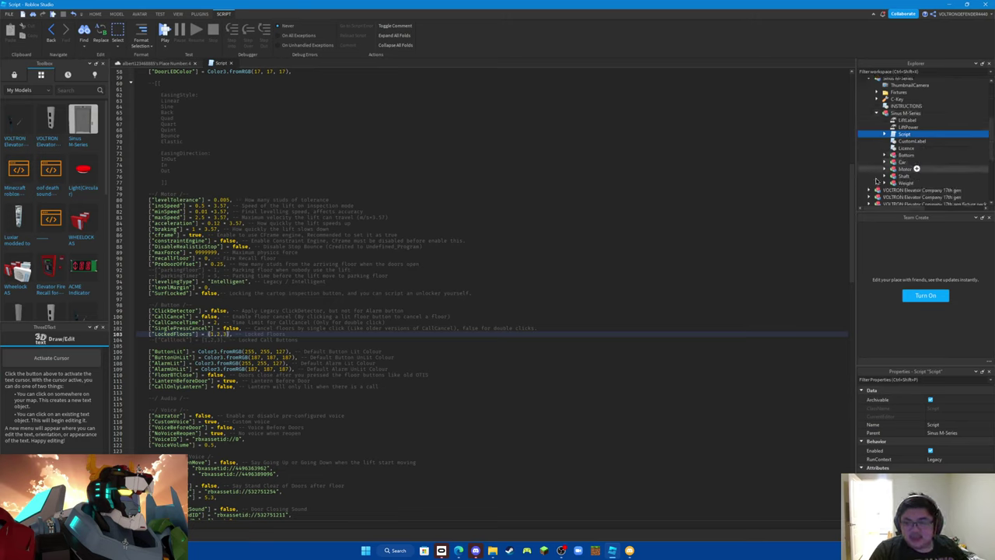
left_click(884, 156)
left_click(884, 155)
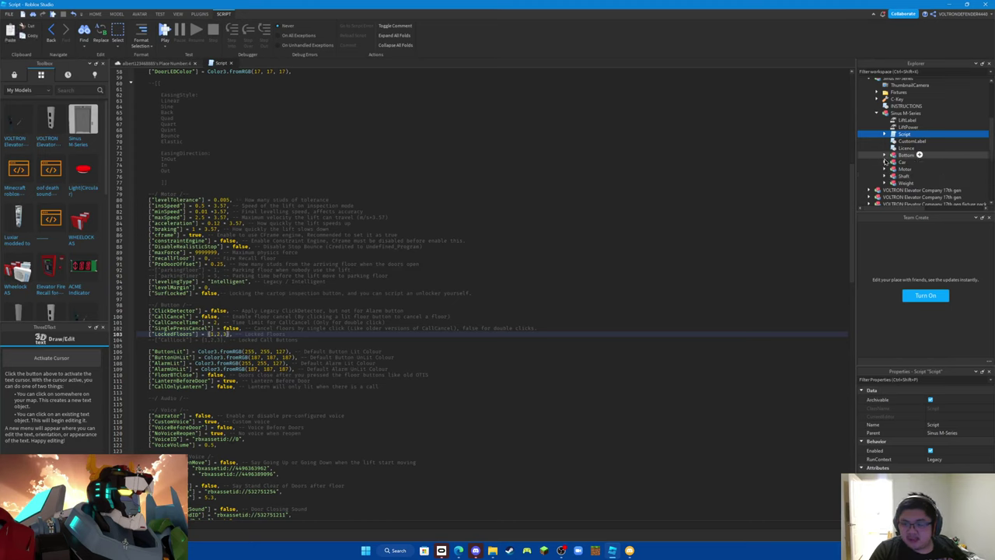
left_click(884, 162)
left_click(884, 163)
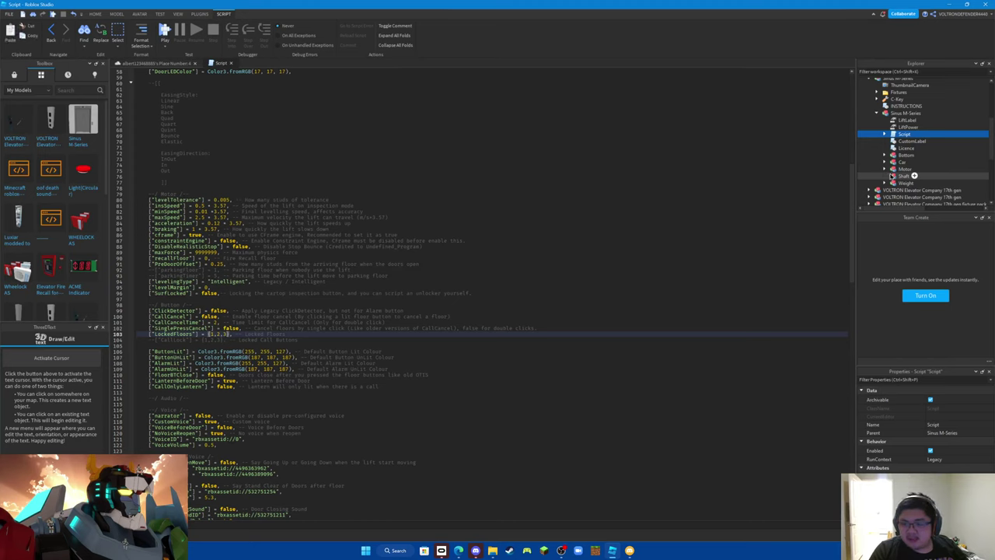
left_click(884, 176)
scroll(917, 156, "down", 3)
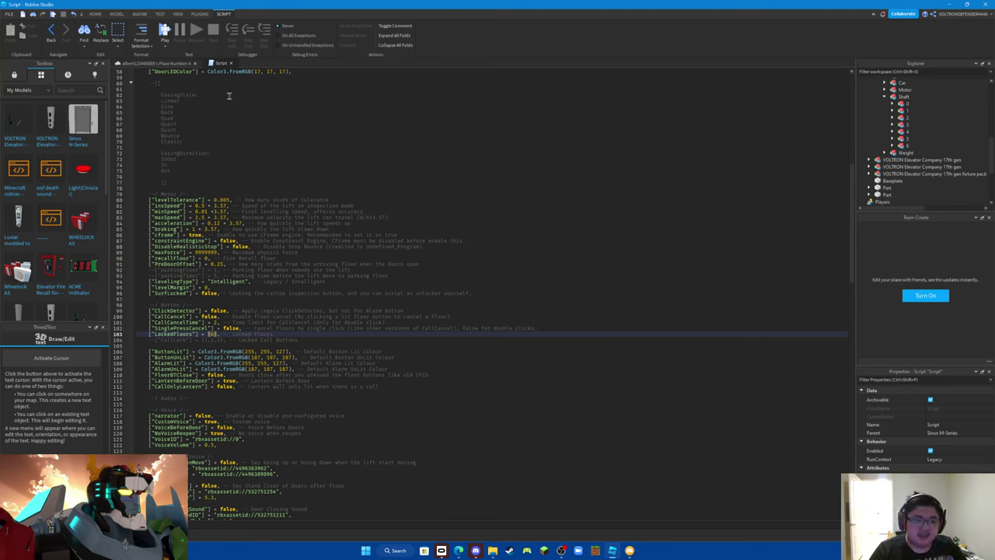
left_click(231, 64)
- Search My Models for "dwprox" and insert the DWProx card reader set in front of the elevator
right_click_drag(434, 375, 434, 376)
scroll(433, 375, "down", 5)
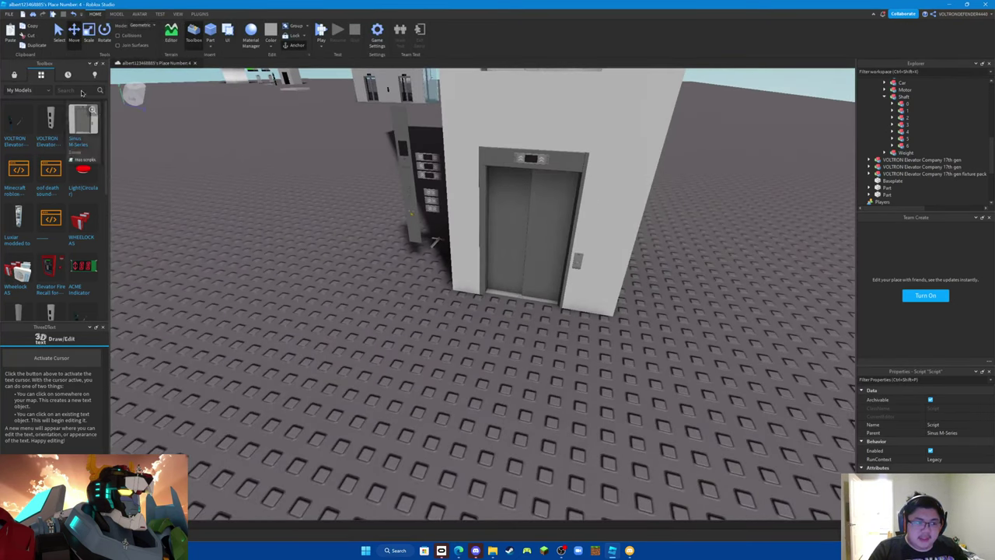
left_click(81, 90)
type("dwprox")
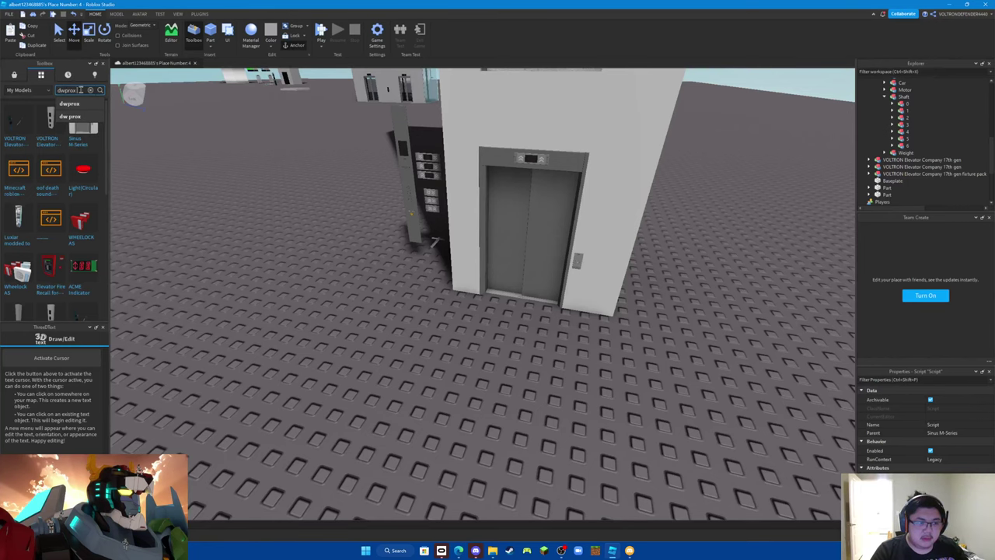
key("Return")
right_click_drag(146, 101, 146, 101)
right_click_drag(146, 273, 178, 285)
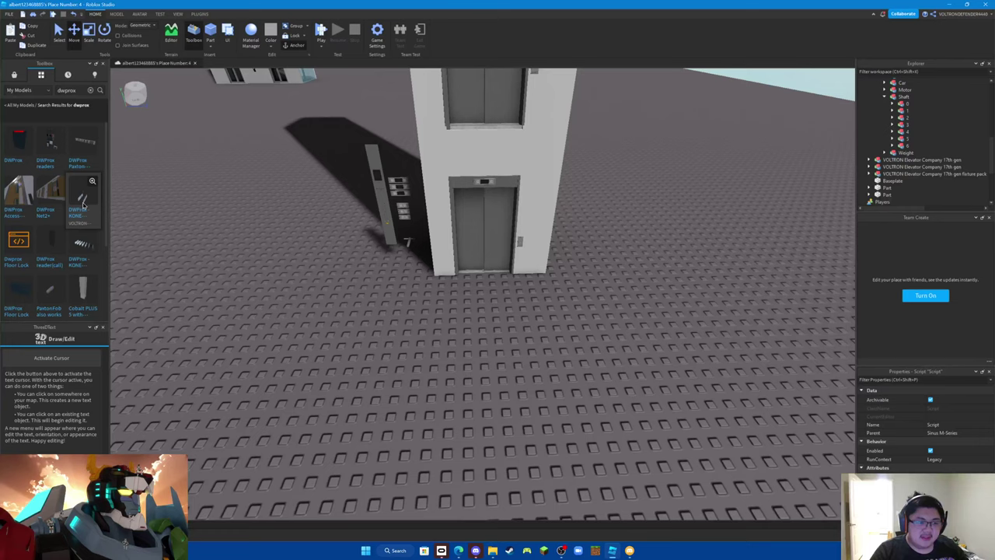
left_click(74, 158)
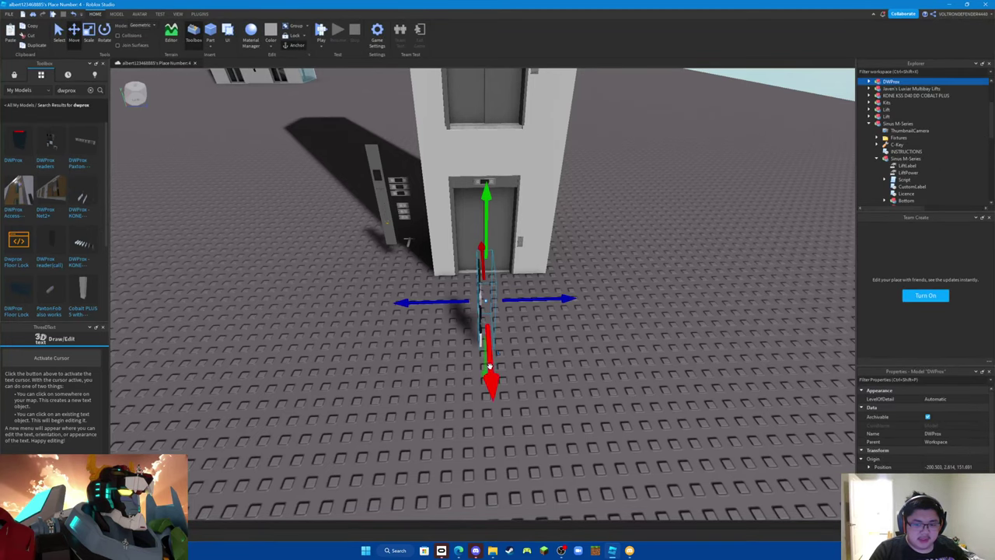
- Select the slim black reader in the set's upper row and locate its DWProx - P225 model in the Readers folder
key("d")
key("w")
right_click_drag(490, 366, 490, 370)
key("w")
key("s")
key("w")
key("a")
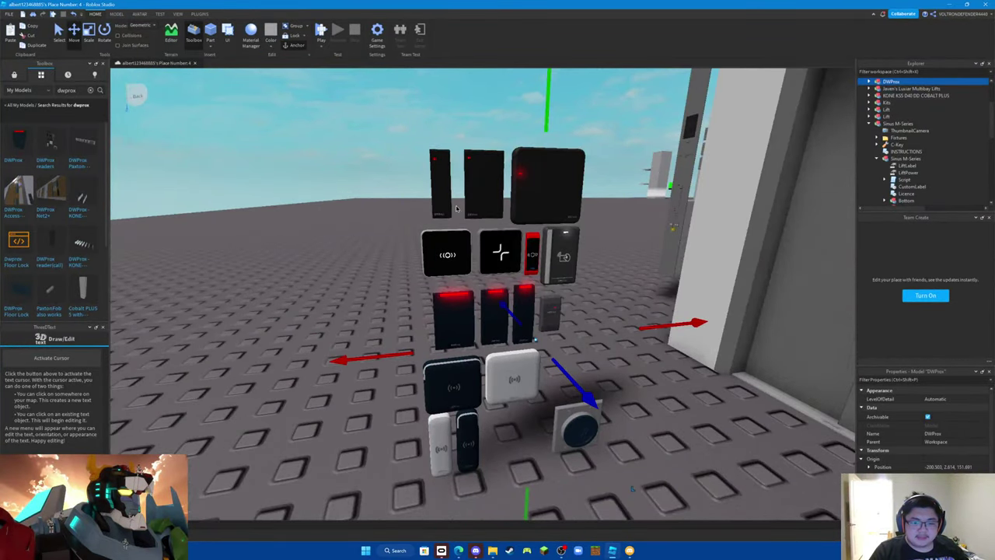
left_click(437, 184, "alt")
key("a")
right_click_drag(460, 195, 459, 195)
key("w")
key("a")
key("s")
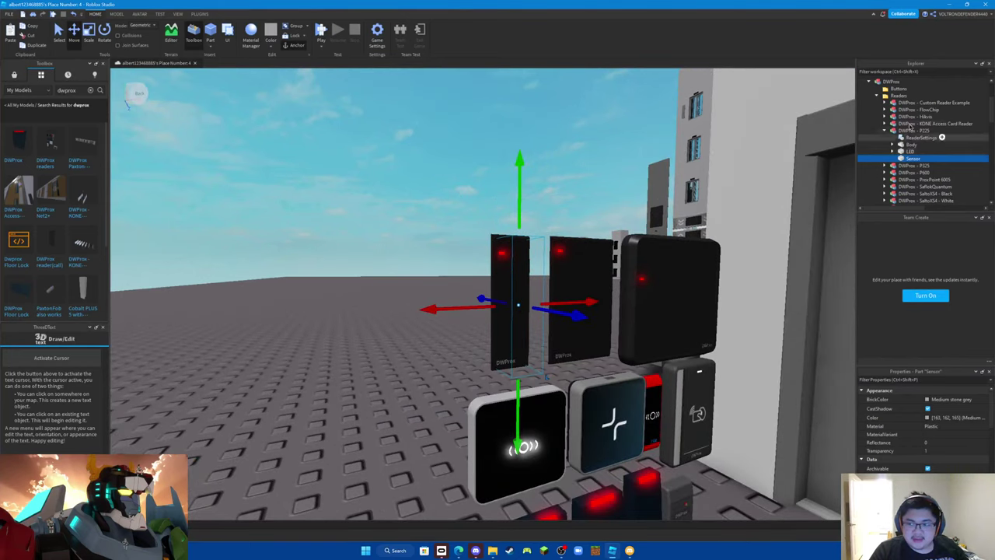
left_click(912, 131)
left_click(884, 131)
- Delete every reader model in the DWProx Readers folder except DWProx - P225
right_click_drag(710, 164, 709, 164)
left_click_drag(972, 137, 978, 159)
scroll(979, 158, "down", 2)
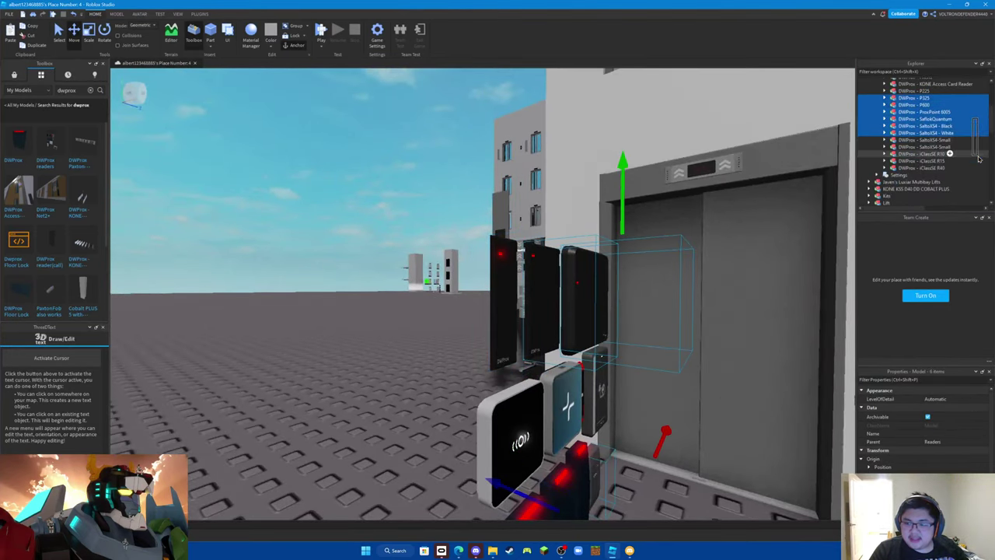
left_click(950, 167, "shift")
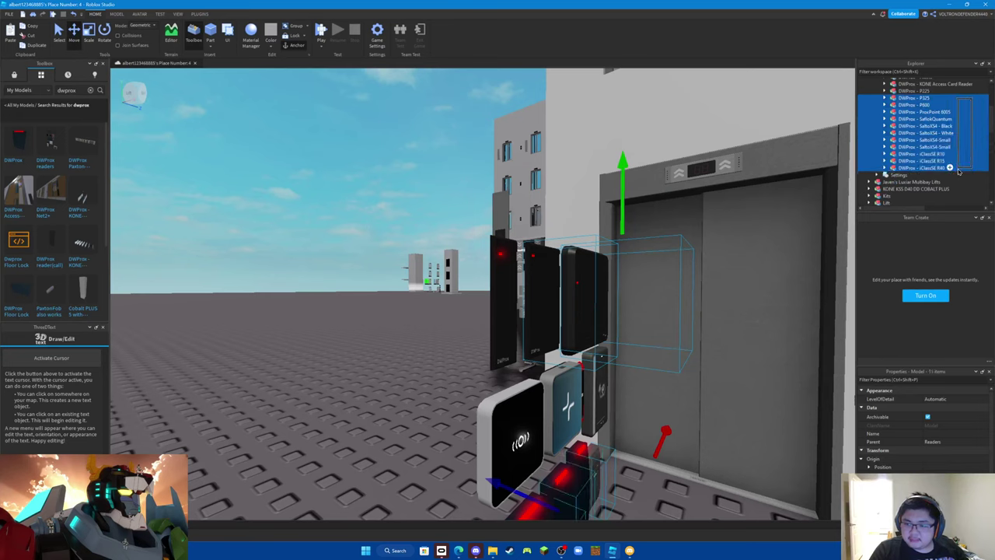
key("Delete")
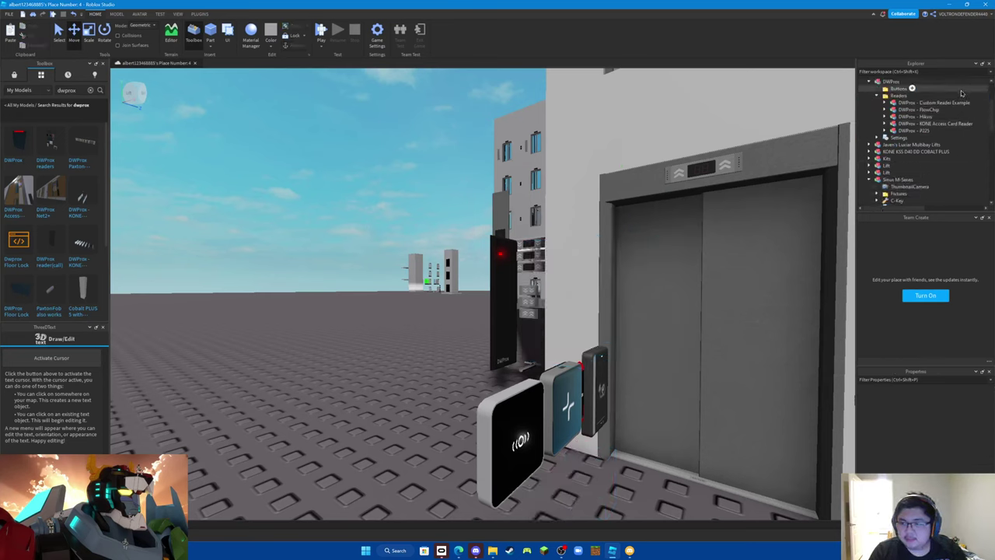
left_click_drag(986, 106, 932, 124)
key("Delete")
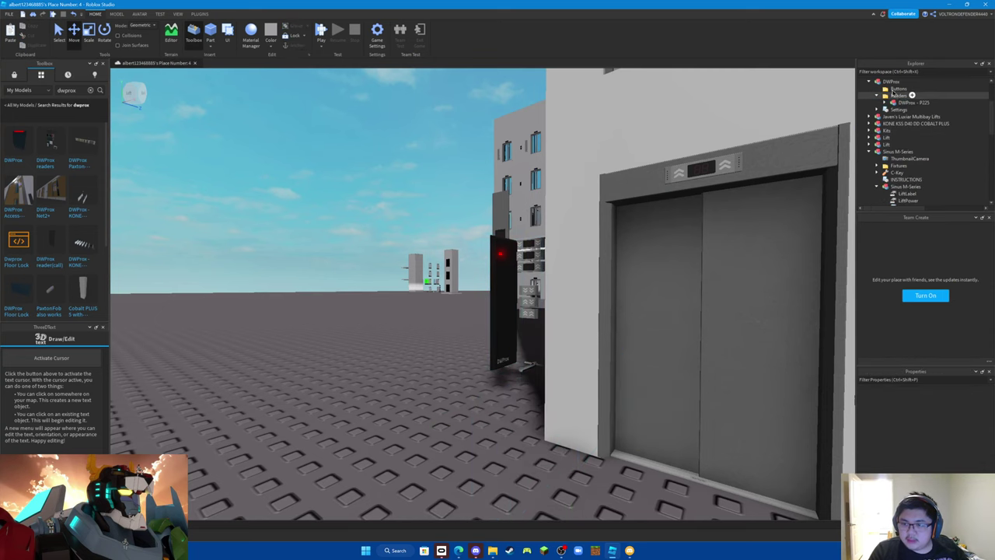
- Rotate the whole DWProx model a quarter turn about its vertical axis so the reader faces away from the elevator doors
left_click(888, 81)
left_click(870, 81)
right_click_drag(785, 132, 219, 213)
key("ctrl+4")
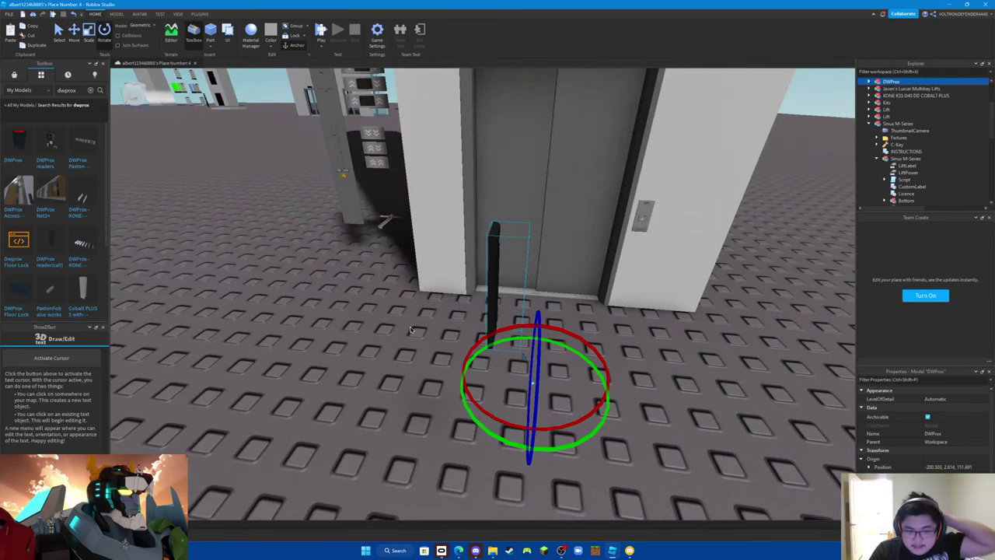
left_click_drag(544, 442, 460, 391)
- Move the DWProx reader through the elevator front into the cabin
left_click(74, 36)
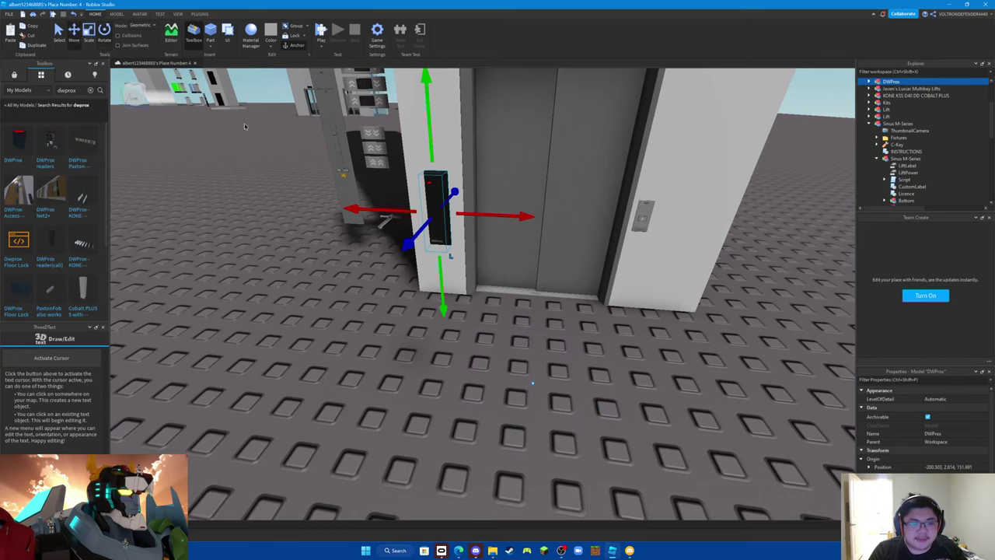
left_click_drag(487, 215, 565, 207)
right_click_drag(564, 207, 565, 206)
left_click(524, 242)
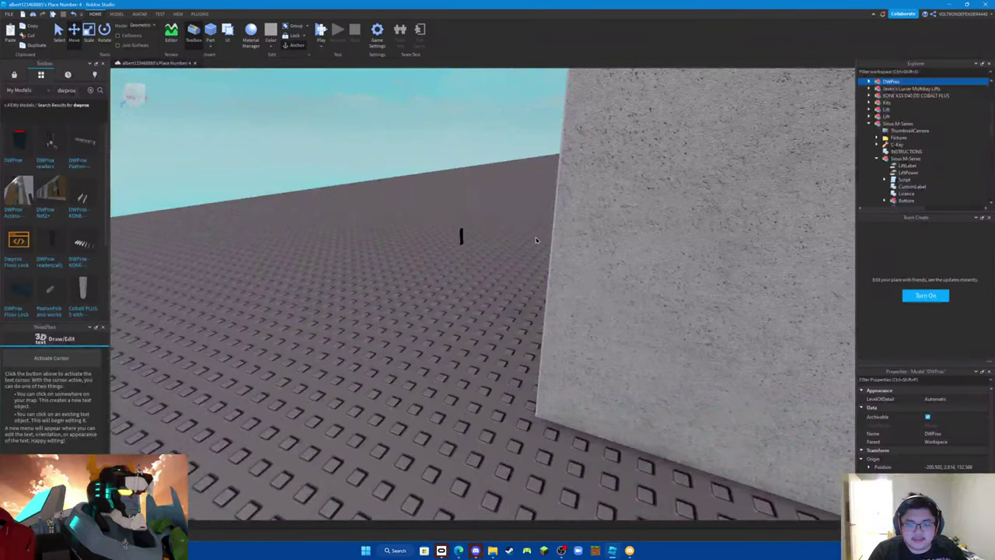
left_click(460, 233)
left_click_drag(497, 240, 695, 282)
key("f")
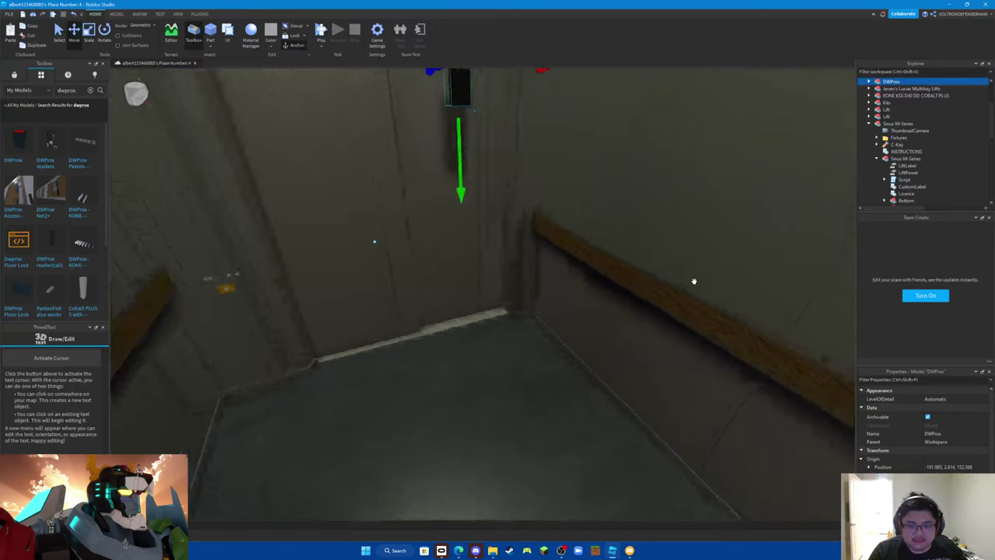
- Rotate the DWProx reader another quarter turn about its vertical axis inside the cabin
right_click_drag(694, 281, 693, 281)
left_click(94, 39)
left_click(103, 35)
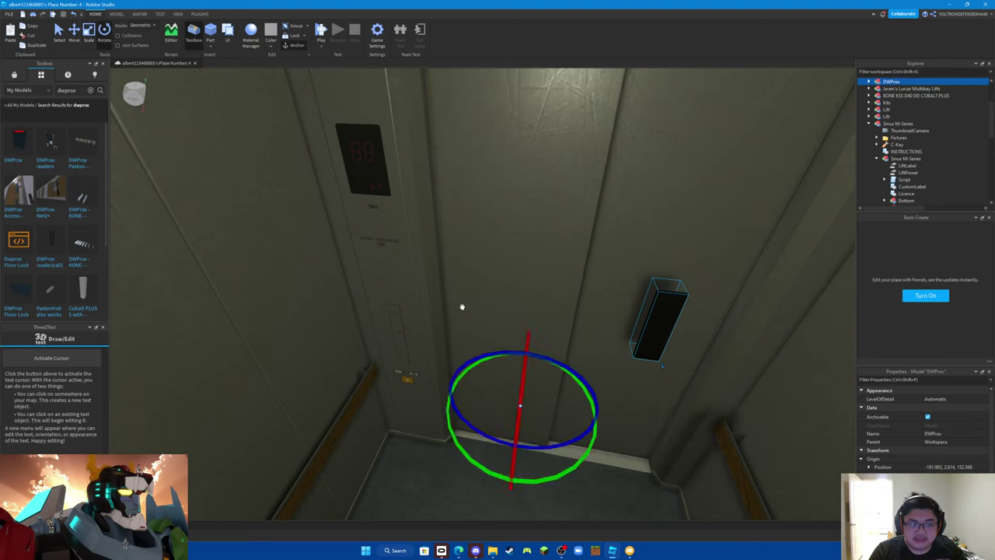
left_click_drag(568, 466, 474, 432)
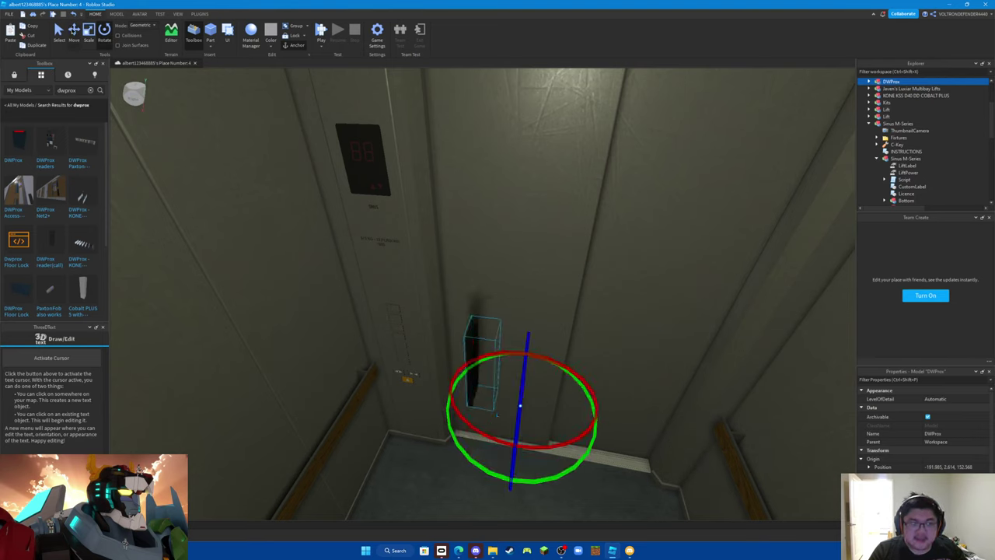
- Position the DWProx reader against the cabin wall next to the floor button panel, above the handrail
left_click(74, 31)
key("a")
left_click_drag(562, 378, 537, 379)
right_click_drag(537, 378, 423, 281)
left_click_drag(393, 284, 533, 299)
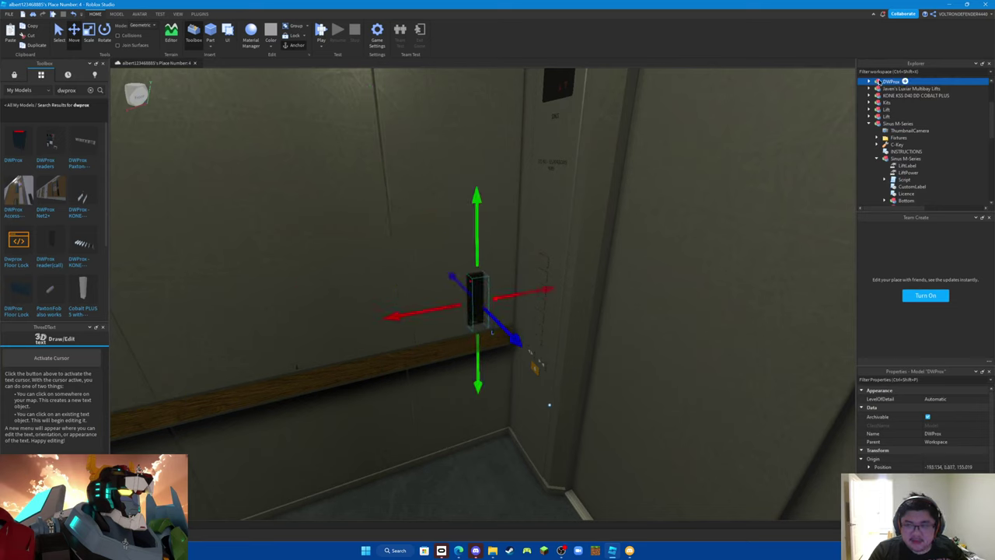
- Move the DWProx model into the elevator's Car model and open its Settings script
left_click_drag(879, 81, 912, 171)
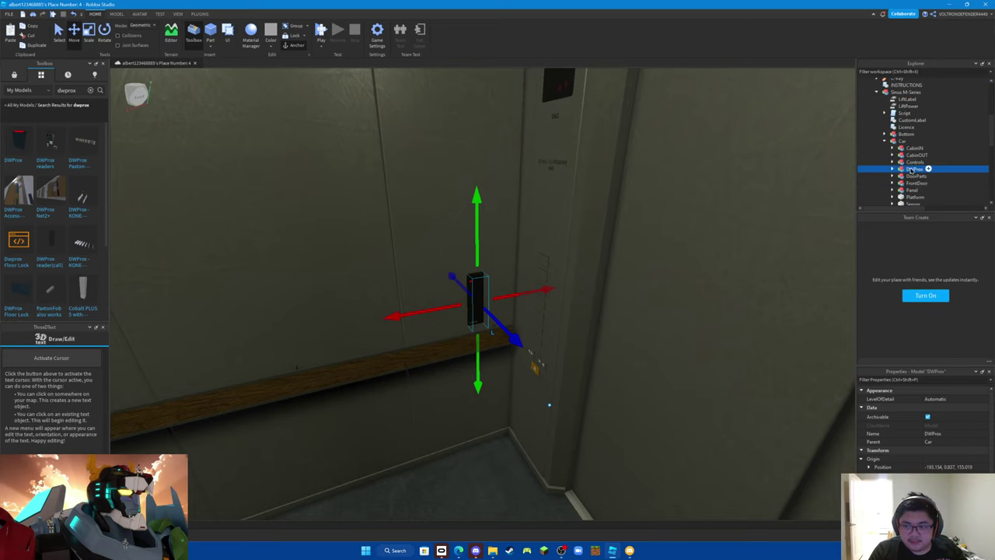
left_click(894, 169)
scroll(917, 171, "down", 1)
double_click(922, 169)
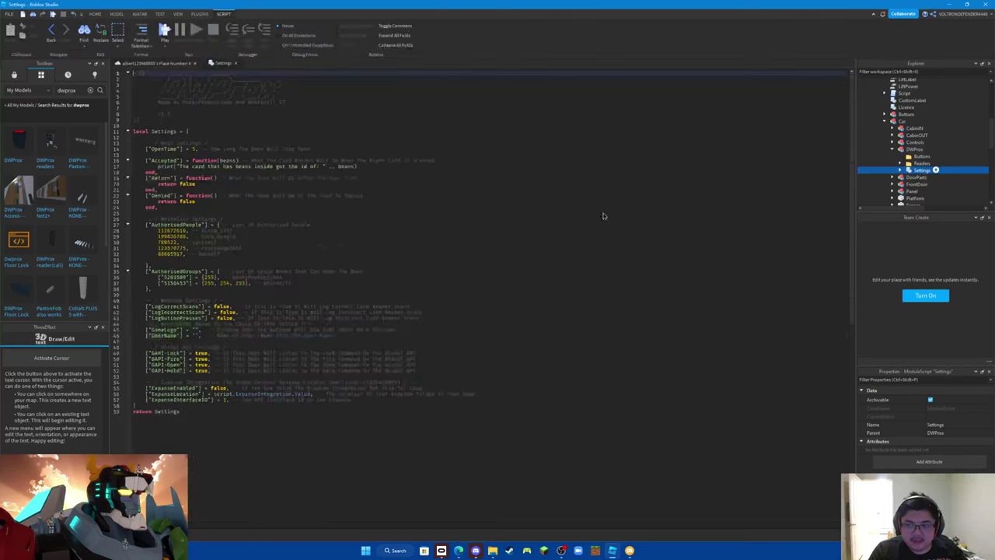
- Remove the beans parameter and the print statement from the Accepted function in the DWProx Settings script
double_click(227, 160)
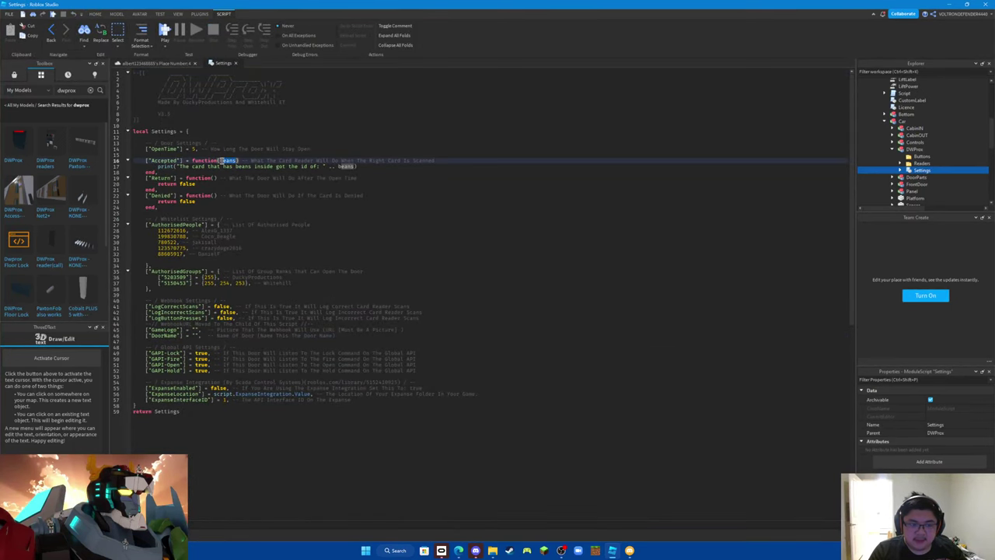
key("BackSpace")
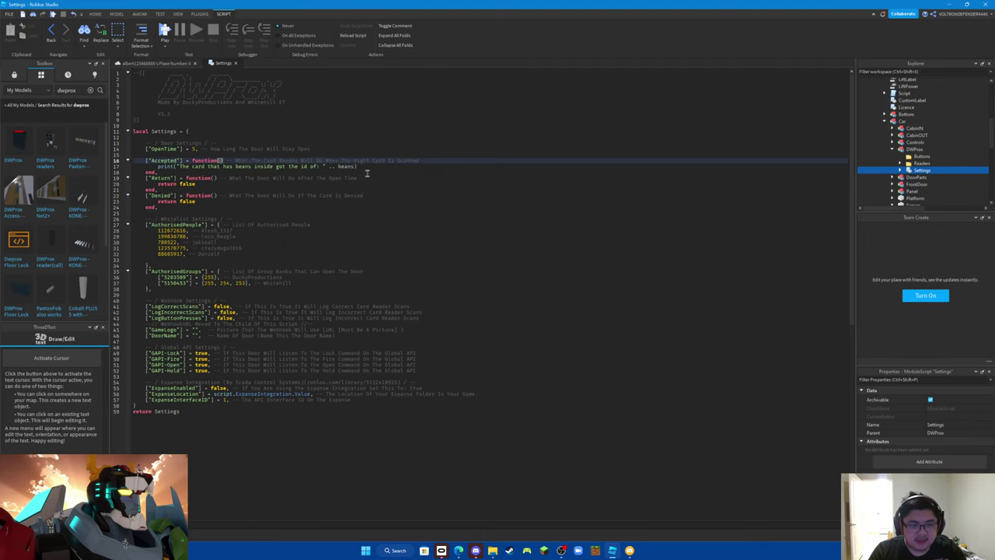
left_click(357, 169)
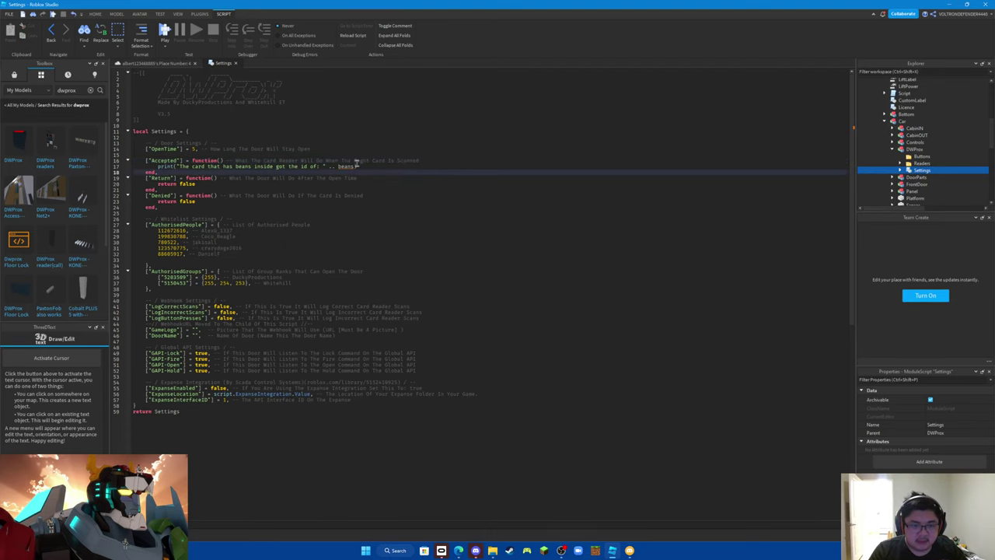
left_click_drag(360, 166, 154, 167)
key("BackSpace")
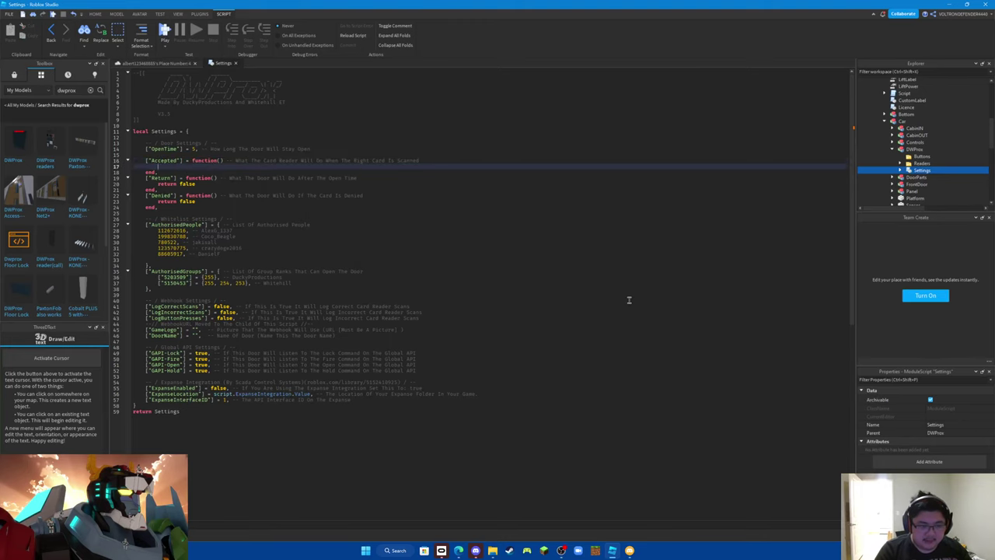
- Begin the Accepted function's body with the object path script.Parent.Parent.Parent
type("scr")
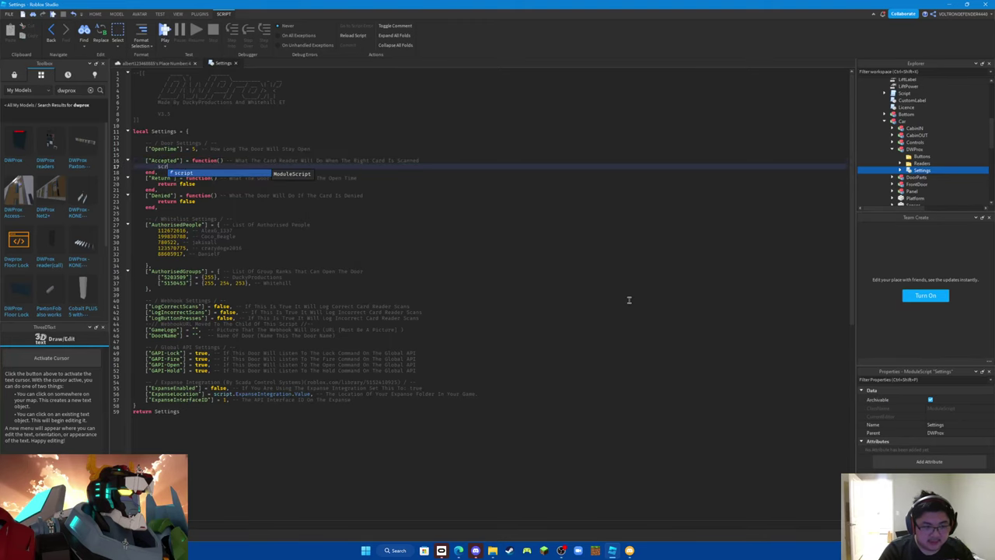
type("o")
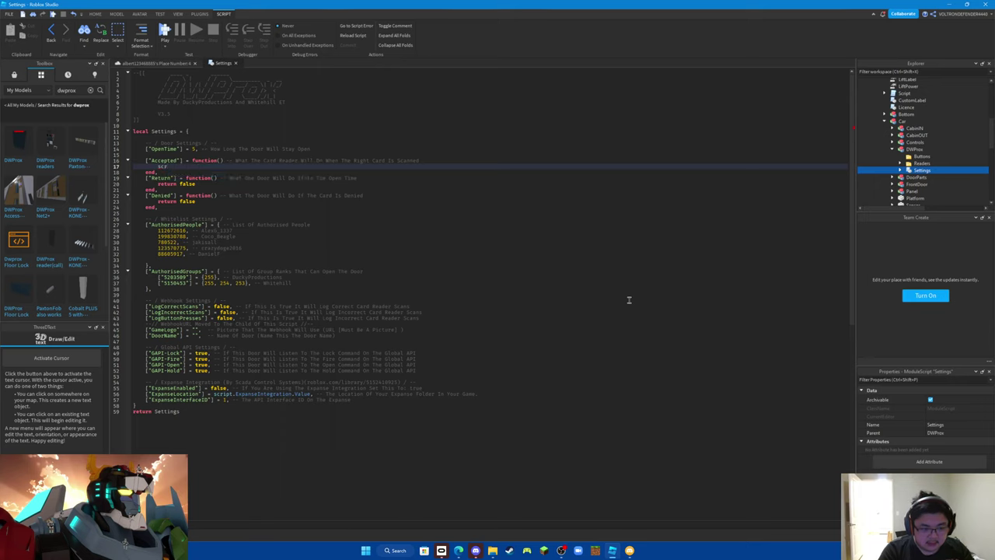
type("ipt.Parr")
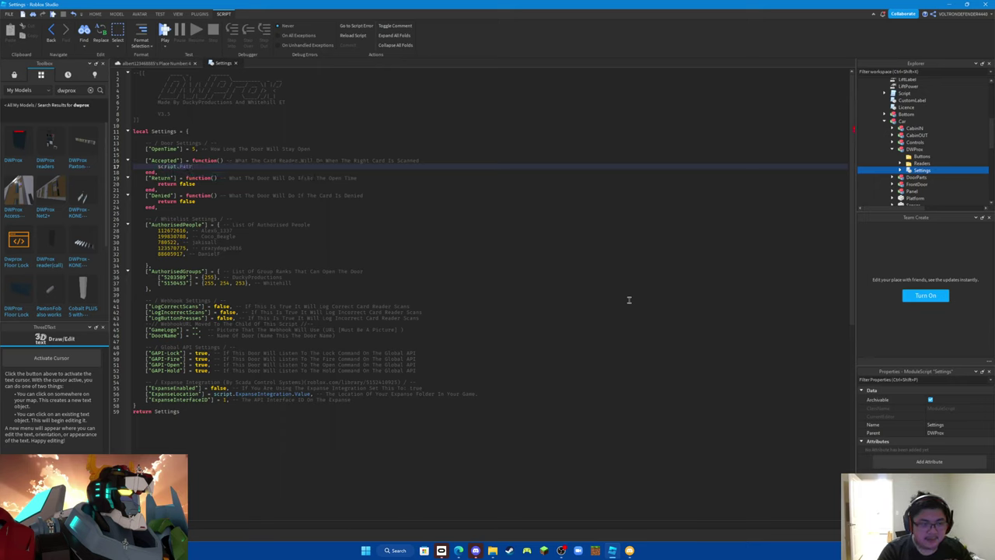
key("BackSpace")
type("ent.P")
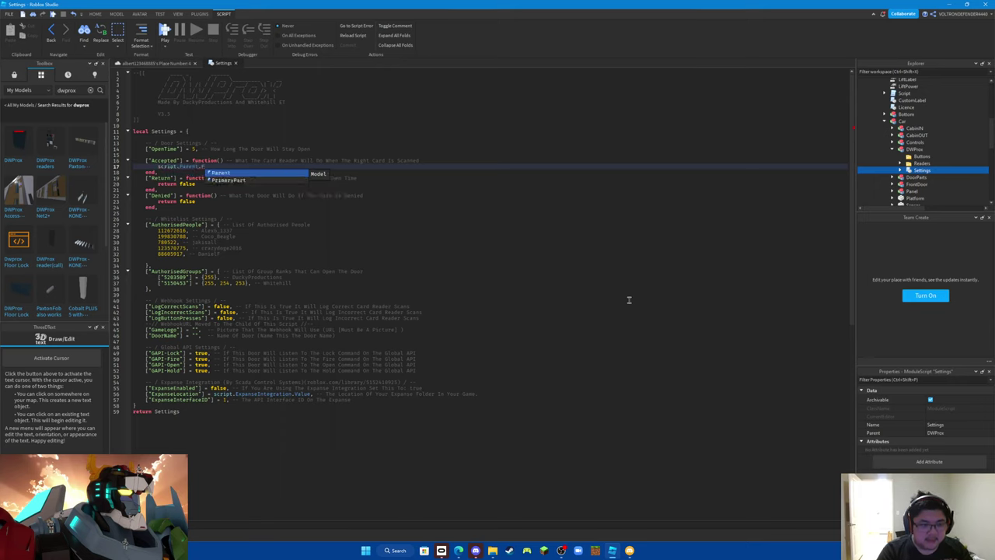
type("atrrent")
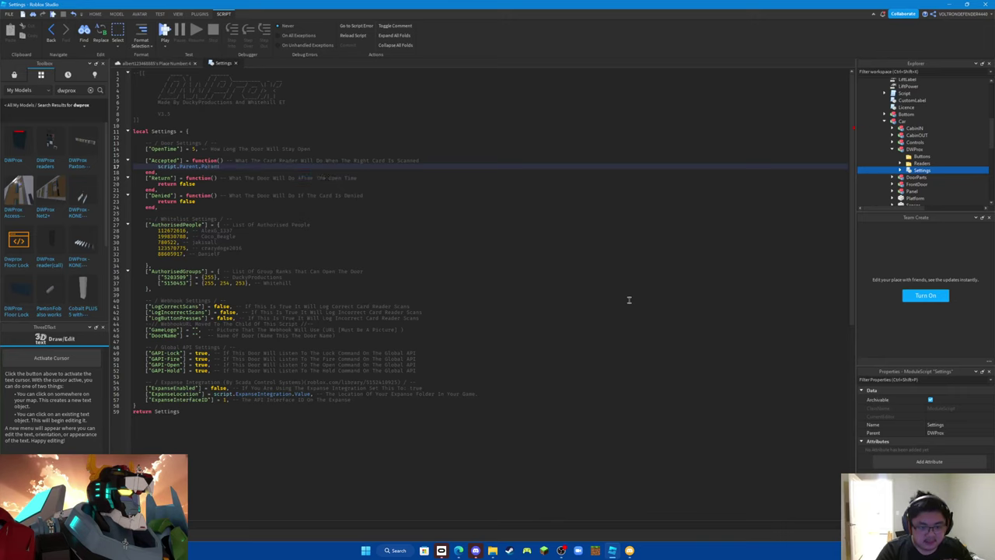
type(".Parent")
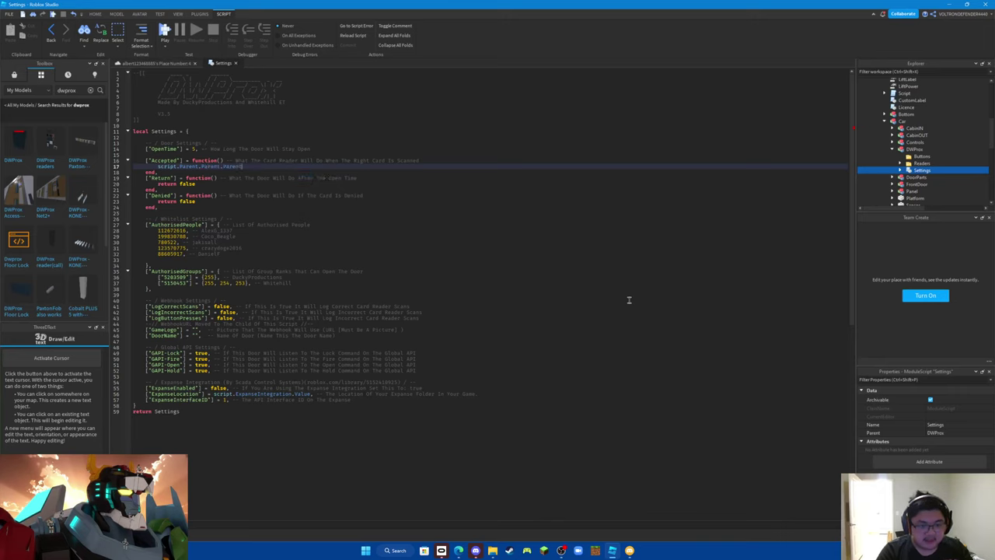
- Extend the path in the Accepted function with the call :WaitForChild("CardReader")
type(".")
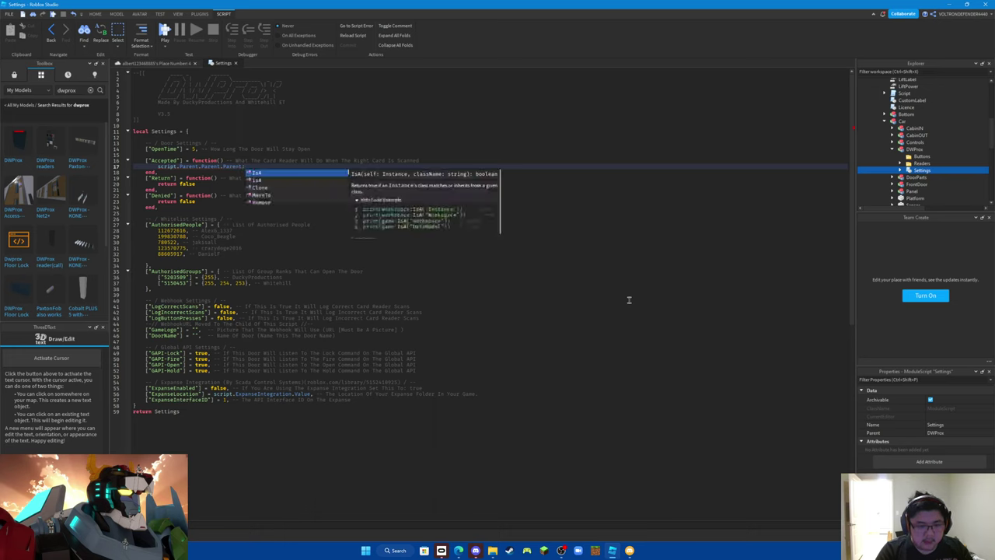
type("Wai")
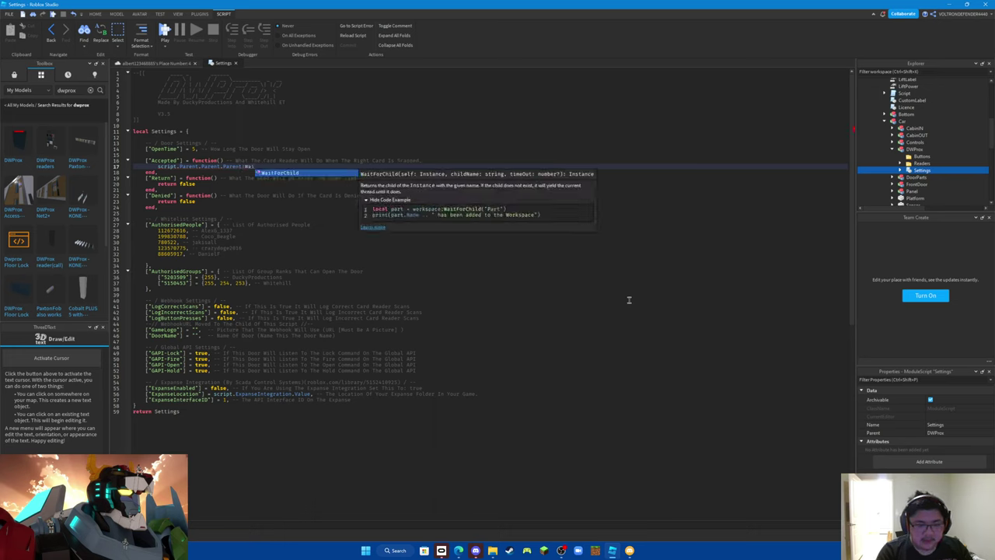
type("tForChi")
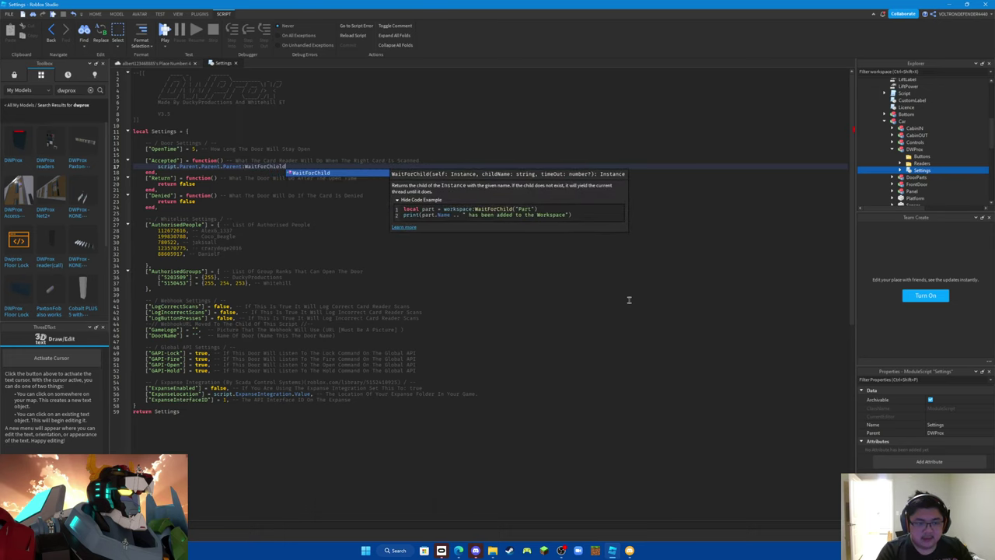
type("ld(")
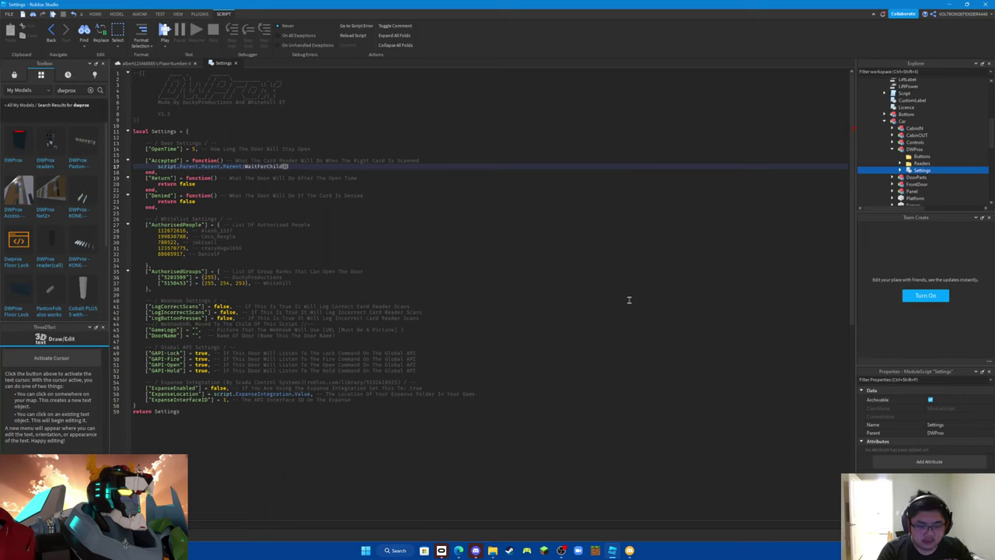
type("\"Card")
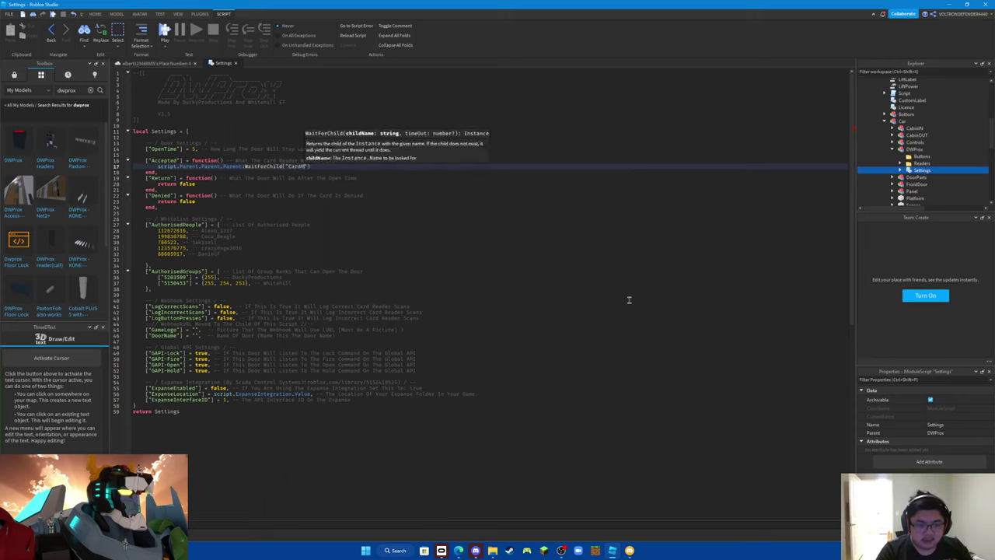
type("Reader")
key("BackSpace")
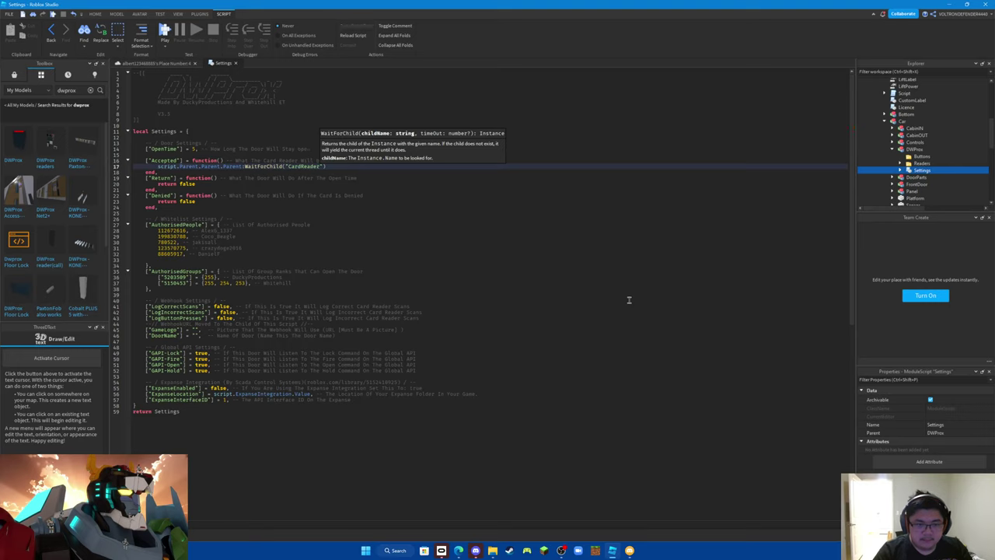
- Complete the Accepted statement by assigning the CardReader's .Value = true
key("Right")
key("Right")
type(".d")
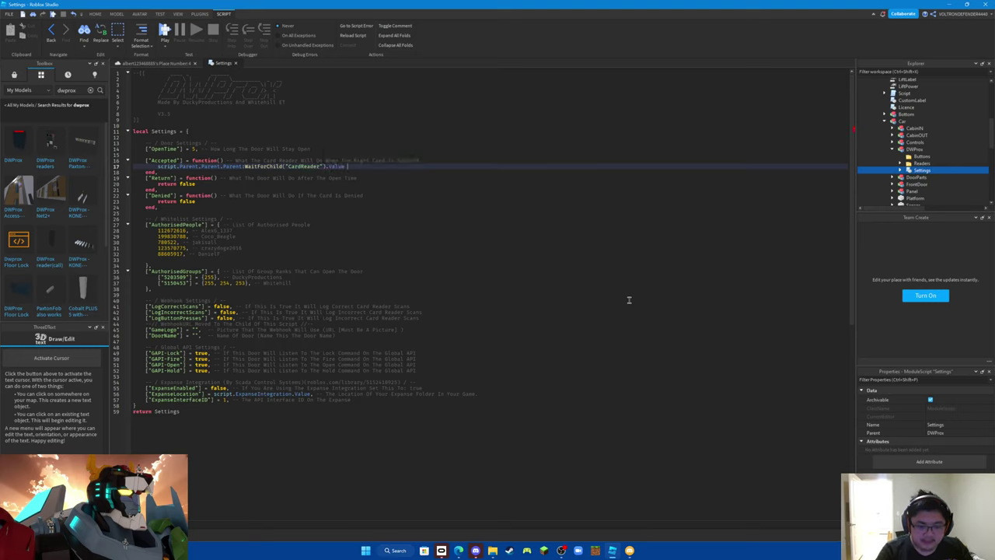
type("alue = true")
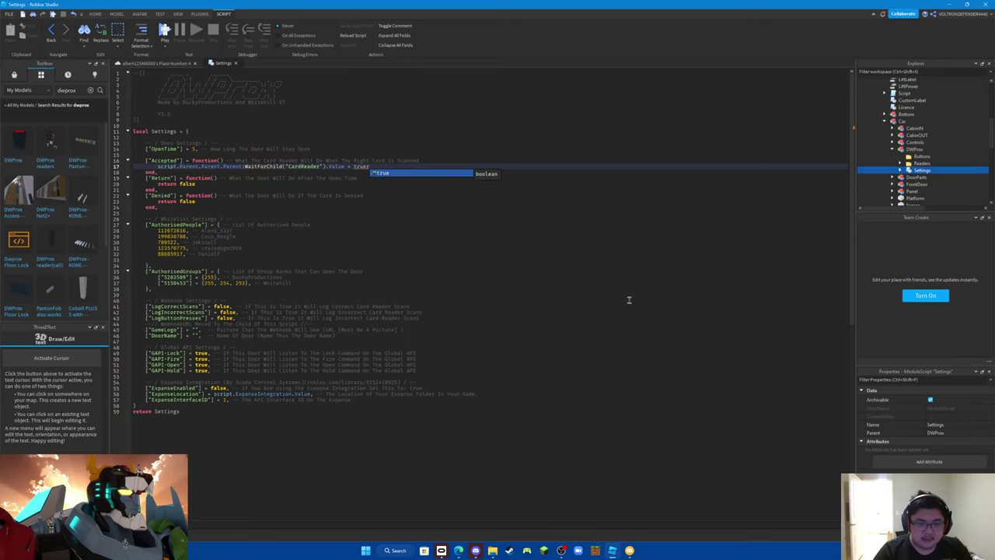
type("r")
key("BackSpace")
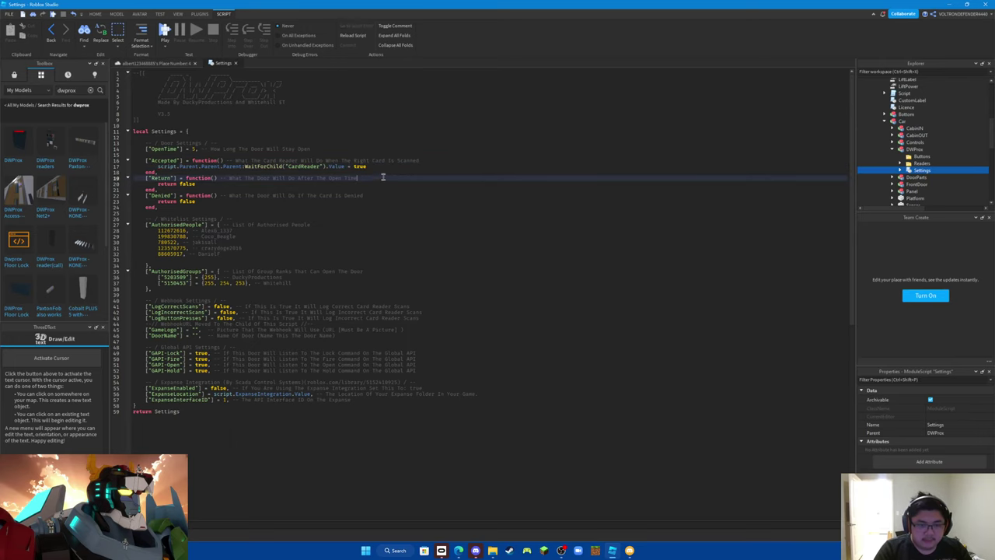
- Replace the Return function's body with a copy of the CardReader line, set its Value to false, and close the script
left_click_drag(367, 167, 159, 167)
key("ctrl+c")
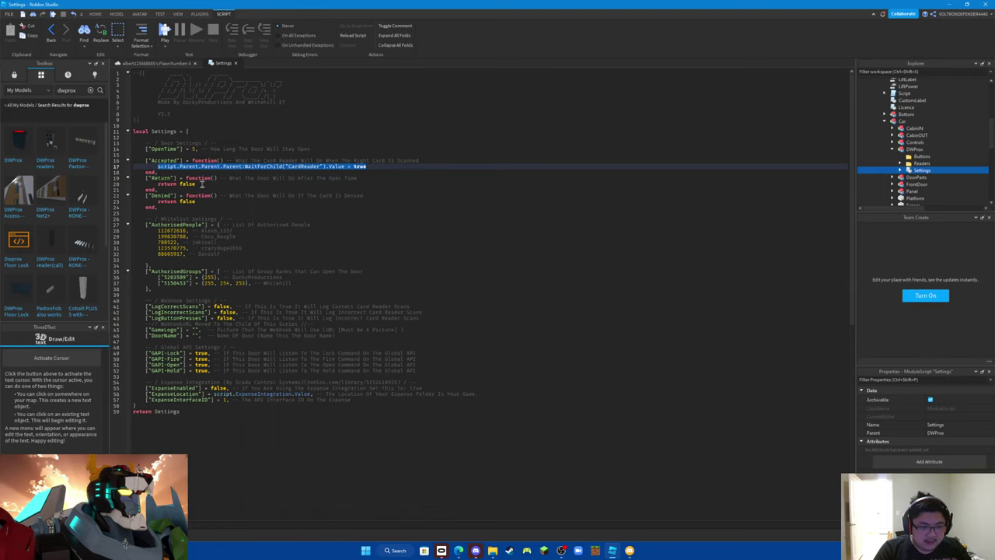
left_click_drag(201, 185, 158, 184)
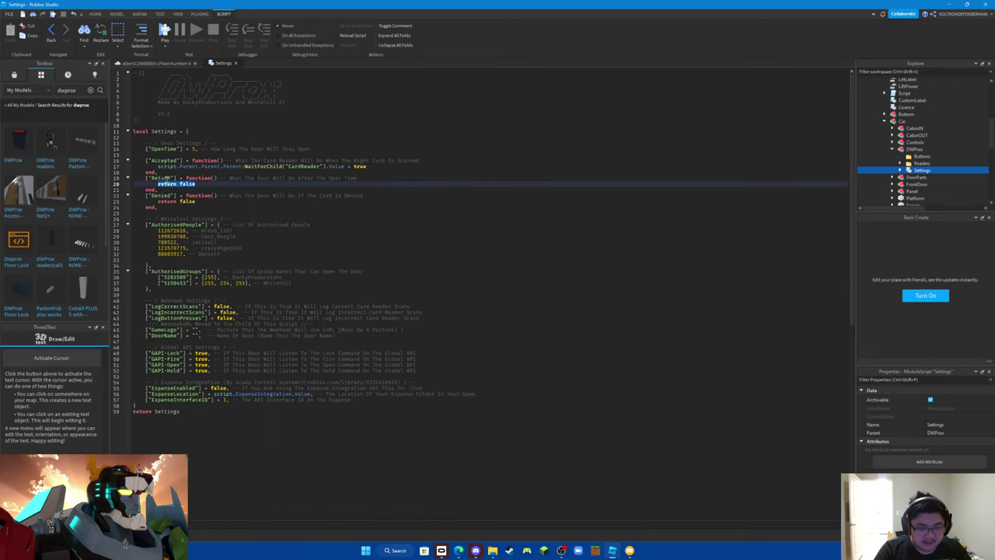
key("ctrl+v")
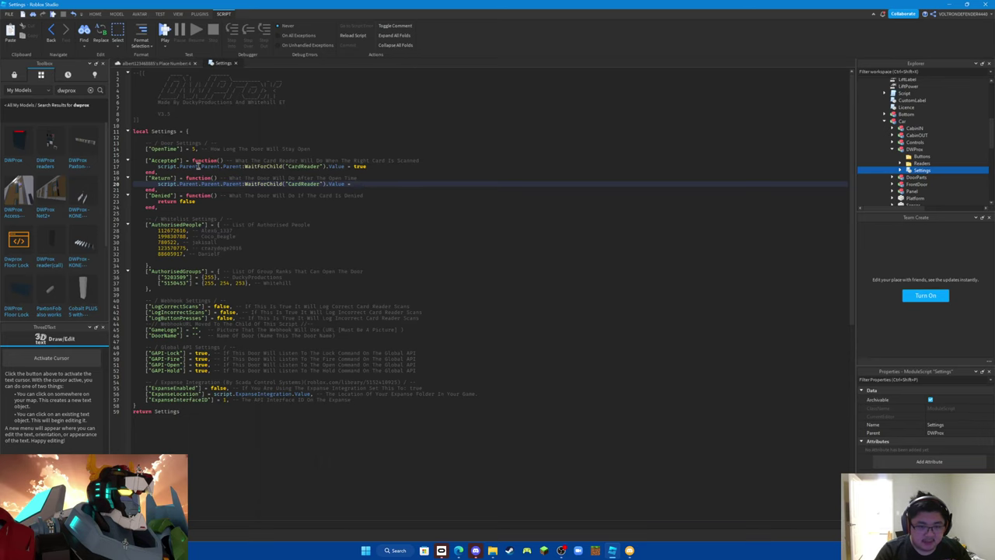
type("fal")
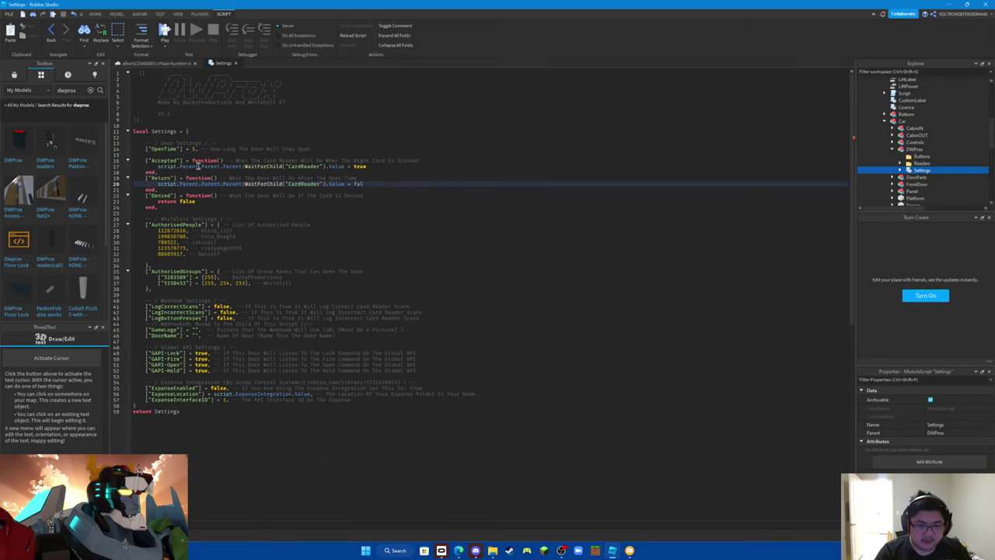
type("se")
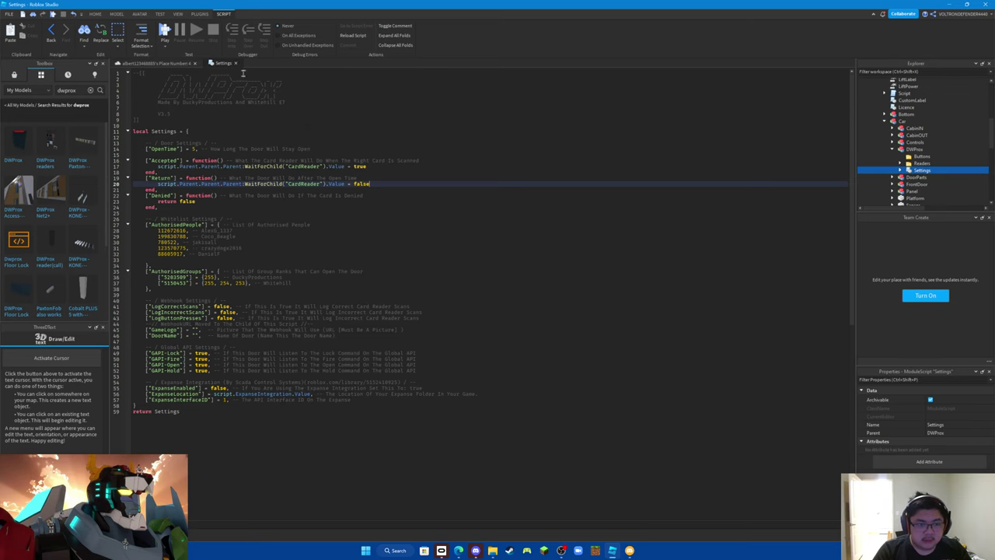
left_click(236, 64)
- Insert the PaxtonFob tool from the DWProx toolbox models into the StarterPack
scroll(624, 262, "up", 3)
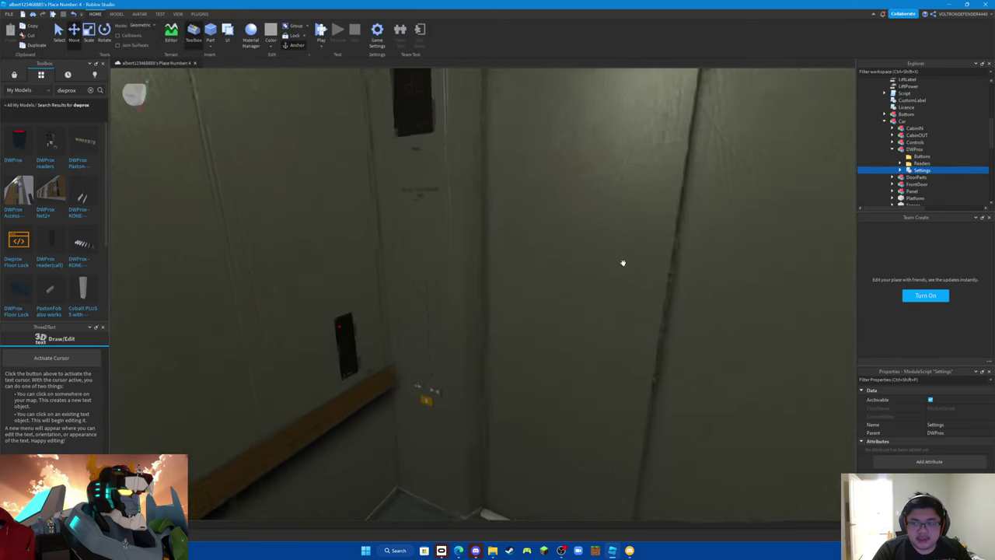
right_click_drag(601, 201, 478, 205)
scroll(49, 171, "down", 3)
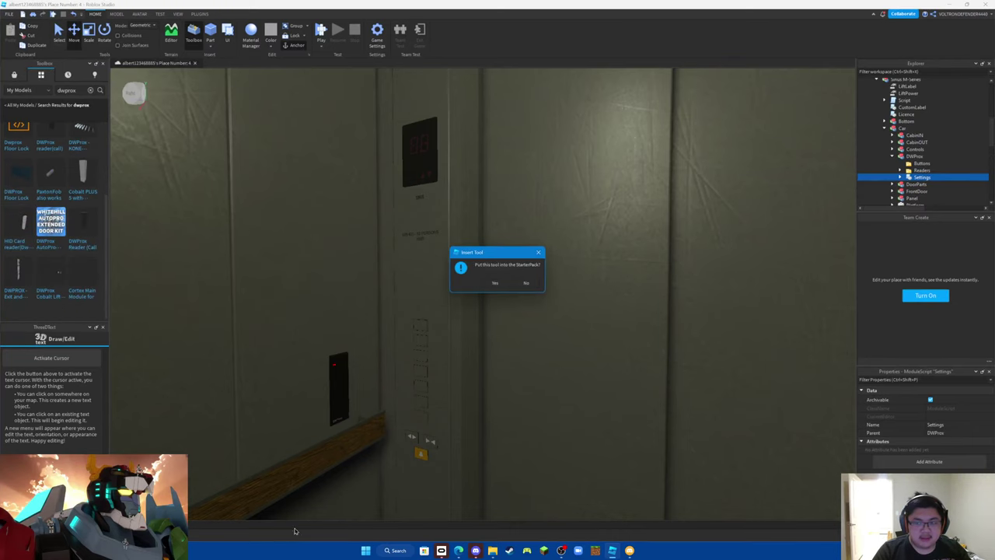
left_click(492, 283)
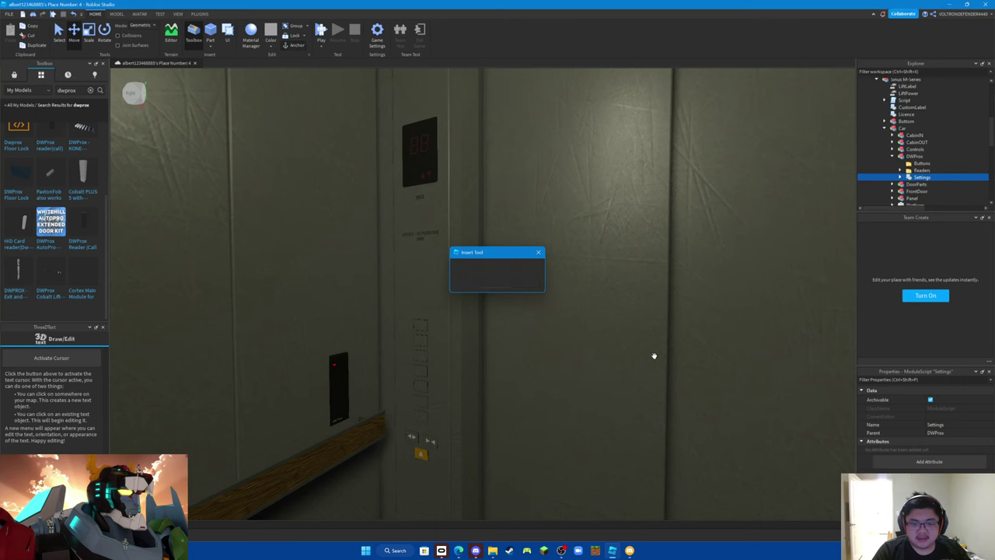
- Start a play test, walk the character to the ground-floor elevator doors and call the elevator
right_click_drag(653, 355, 631, 310)
scroll(630, 309, "down", 5)
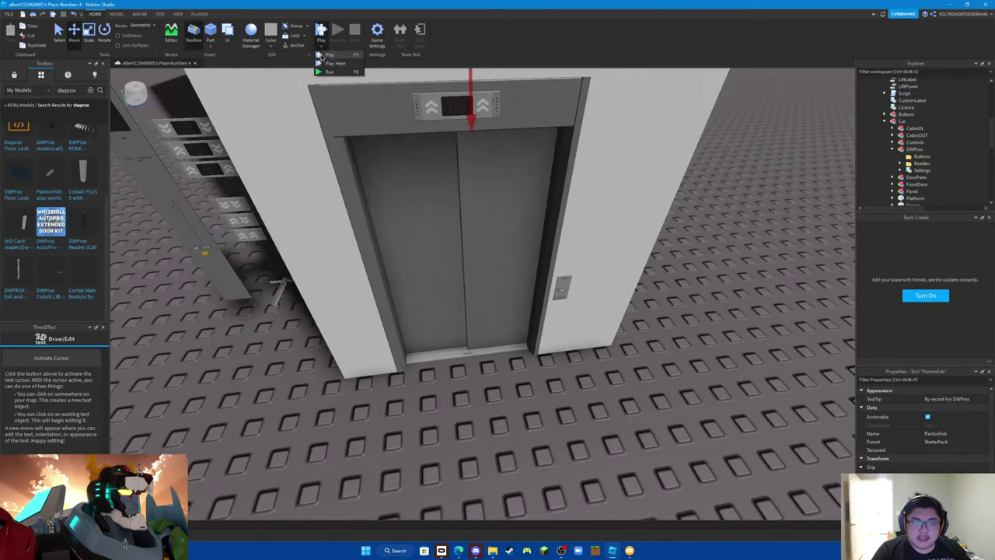
key("F5")
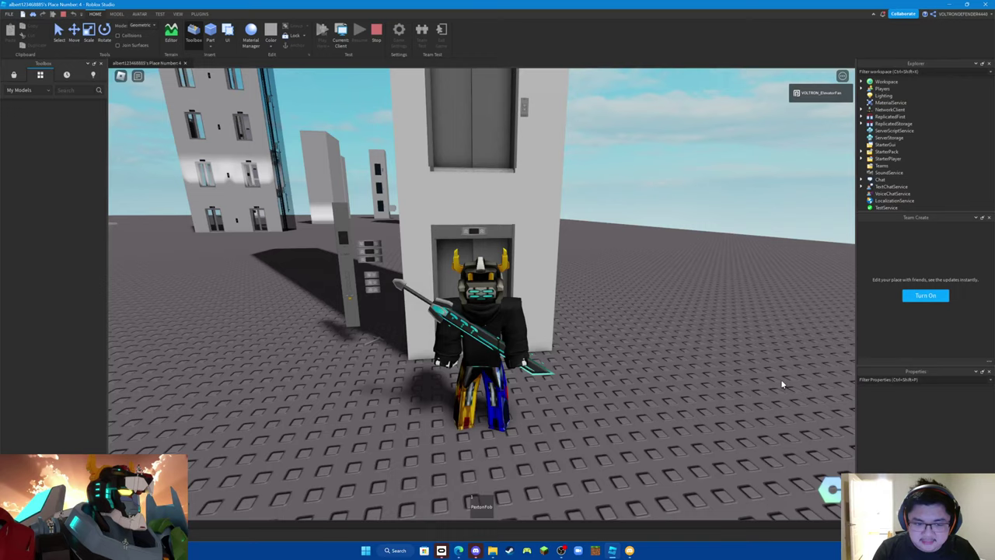
right_click_drag(780, 379, 751, 379)
scroll(781, 379, "up", 1)
key("w")
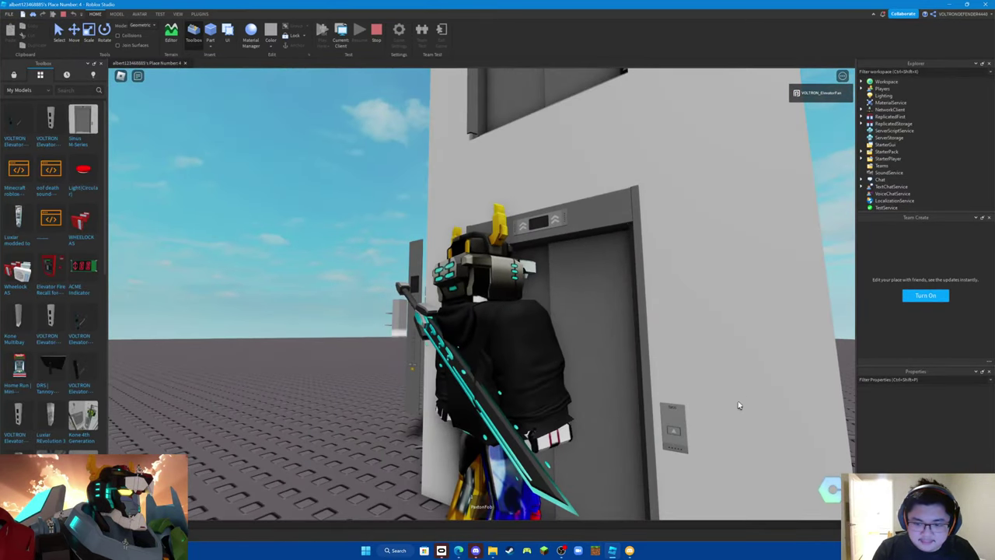
left_click(673, 434)
- Walk the character into the elevator cabin and look around its interior
right_click_drag(673, 436, 609, 470)
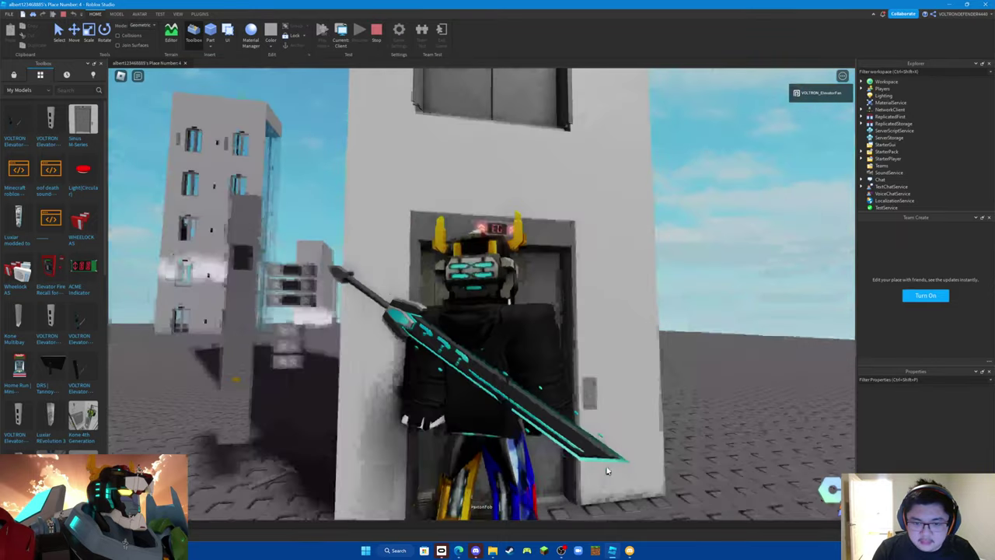
scroll(609, 470, "up", 5)
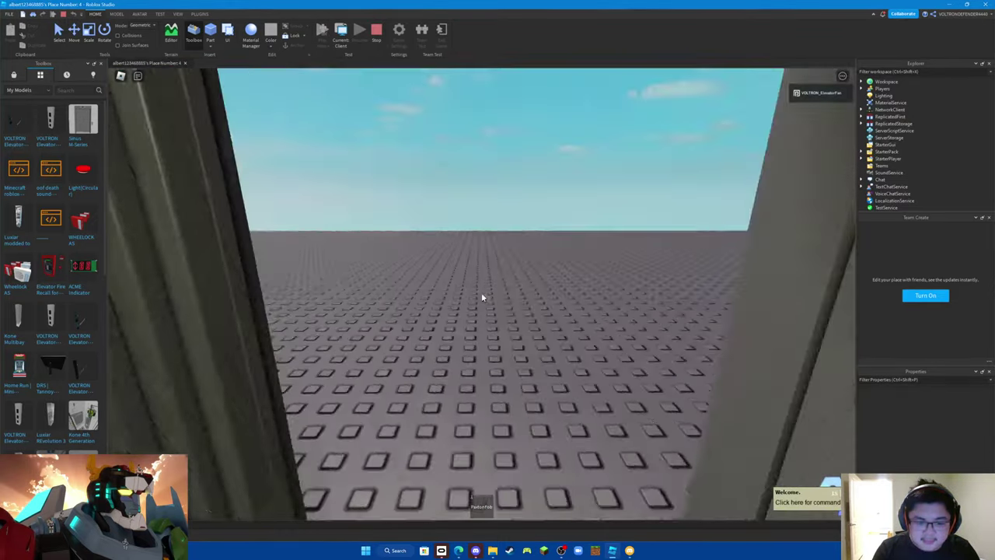
key("s")
scroll(481, 297, "down", 5)
right_click_drag(481, 297, 481, 297)
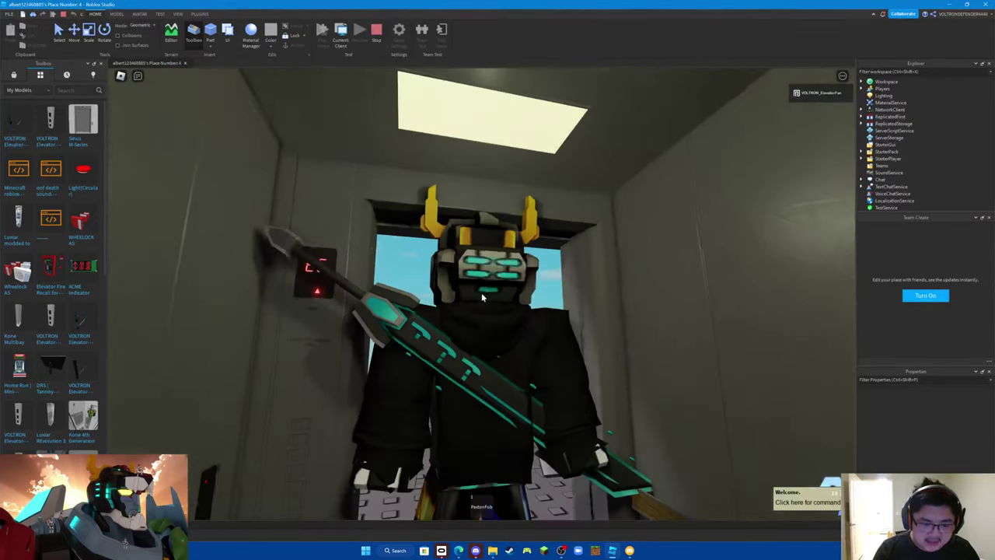
- Try a floor button on the cabin panel and equip the PaxtonFob while facing the card reader
left_click(293, 420)
right_click_drag(400, 395, 401, 395)
scroll(400, 396, "up", 5)
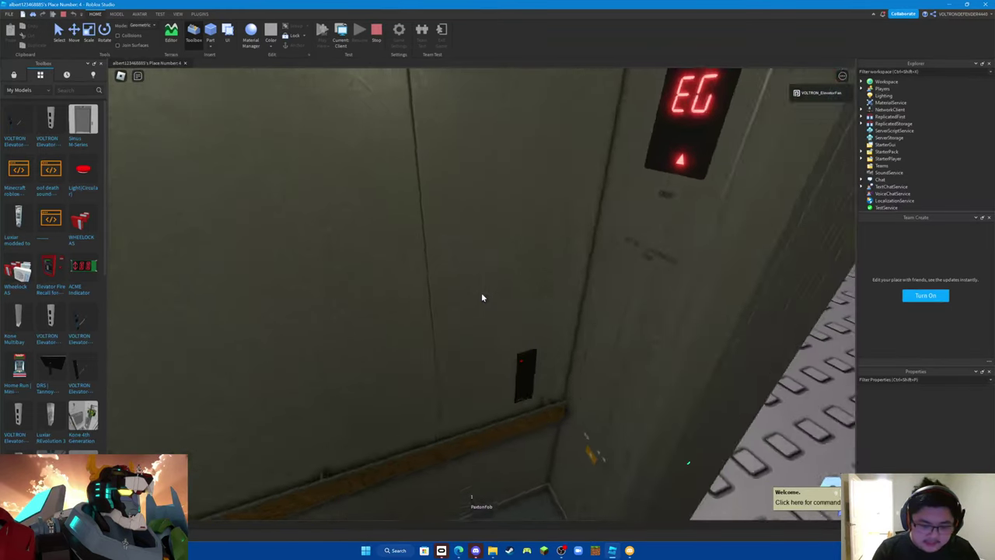
key("1")
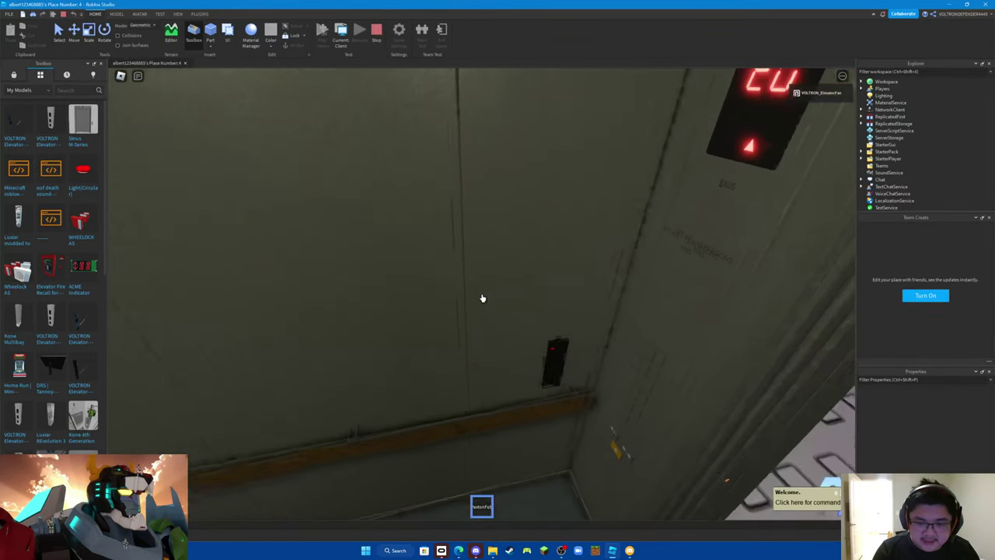
- Put away the PaxtonFob in the elevator cabin and end the play test
key("1")
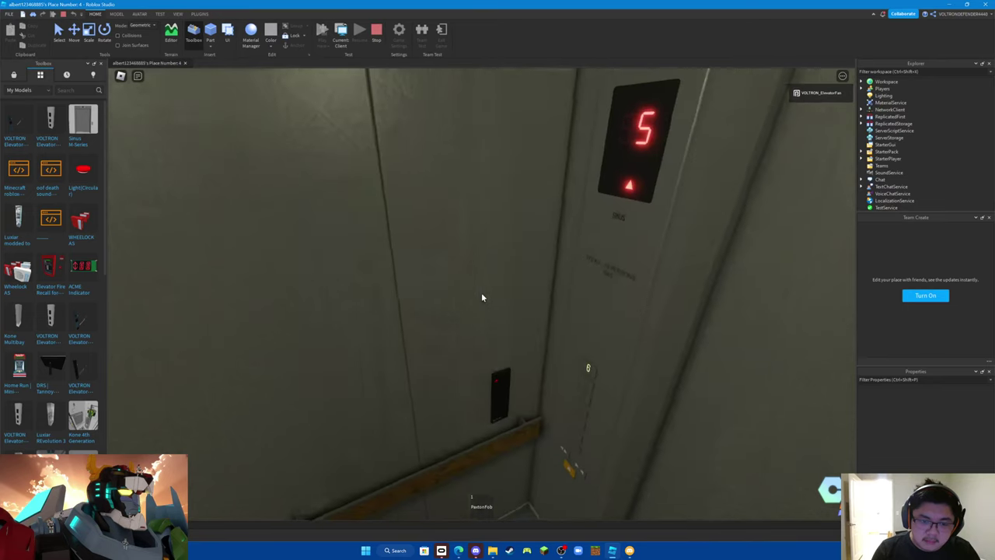
scroll(481, 299, "down", 5)
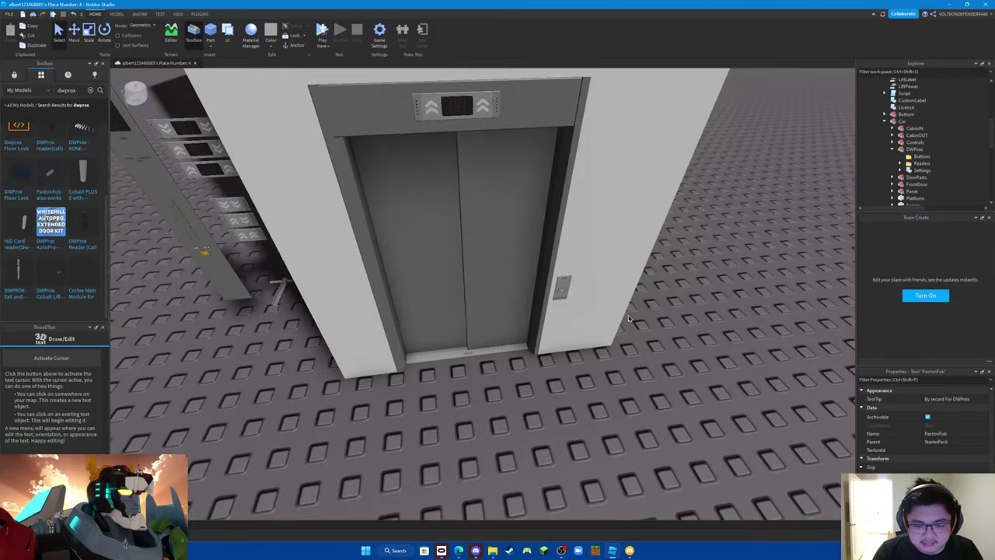
- Examine the ground-floor call panel up close and locate its CPB group within the shaft's floor 0 model
right_click_drag(630, 318, 629, 313)
key("s")
key("w")
scroll(628, 314, "up", 8)
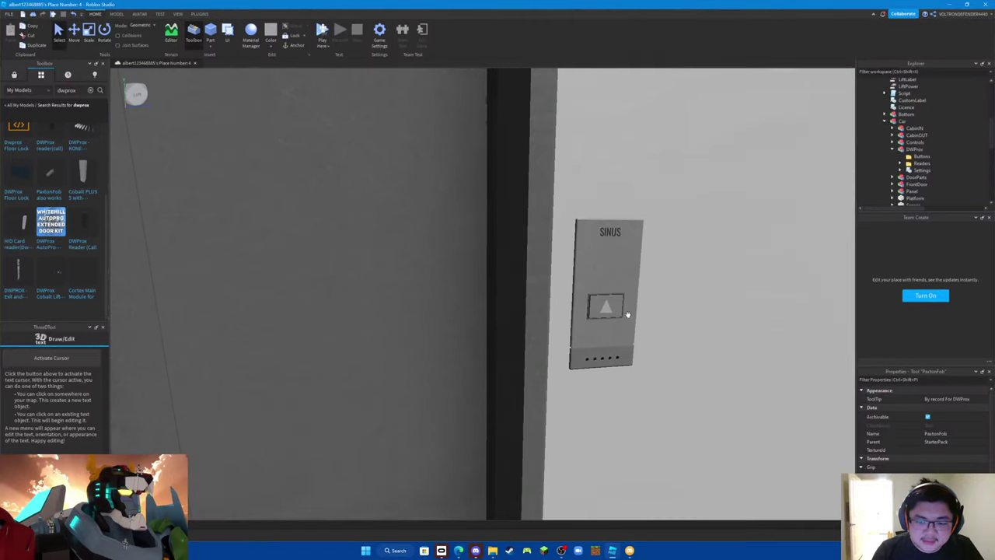
scroll(628, 314, "down", 5)
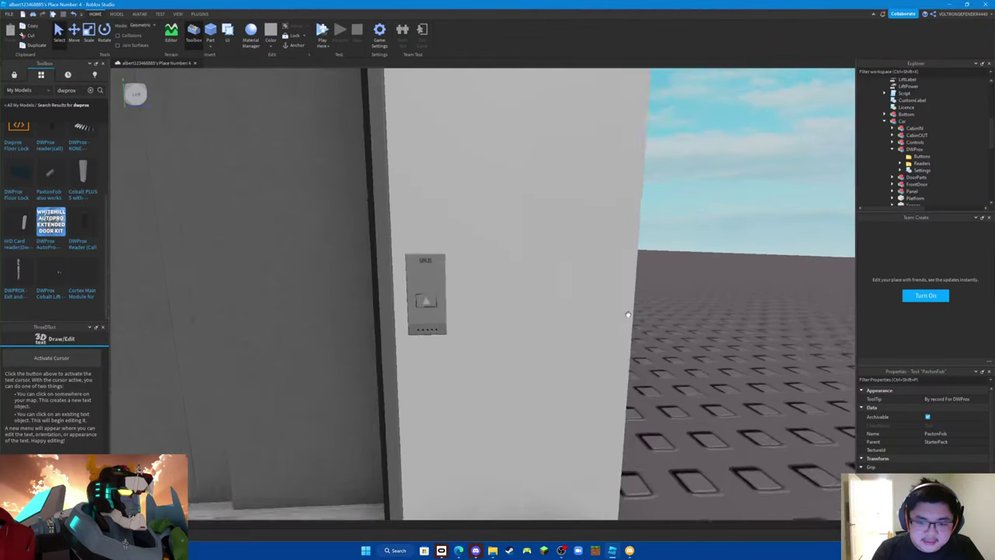
scroll(628, 313, "up", 6)
scroll(482, 225, "down", 4)
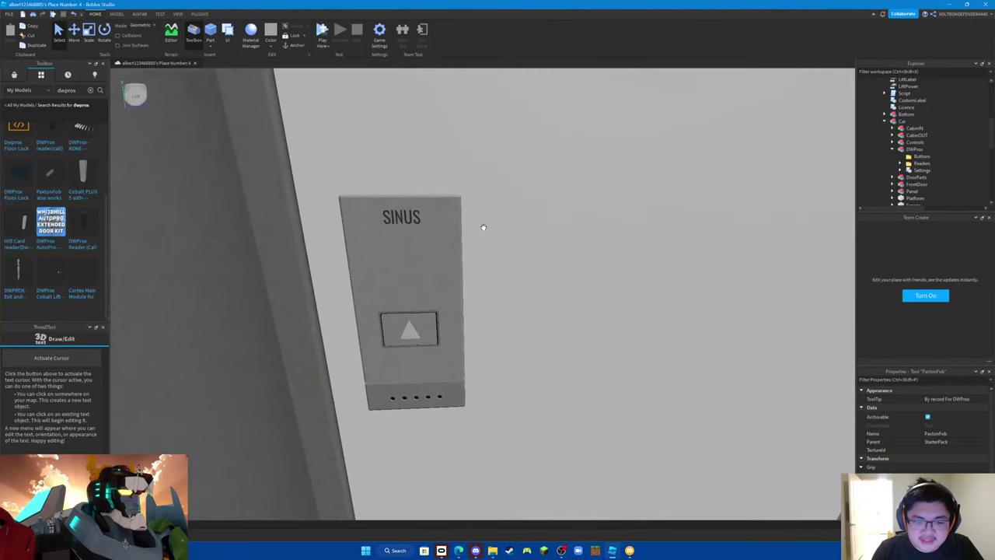
scroll(450, 304, "up", 3)
left_click(566, 224)
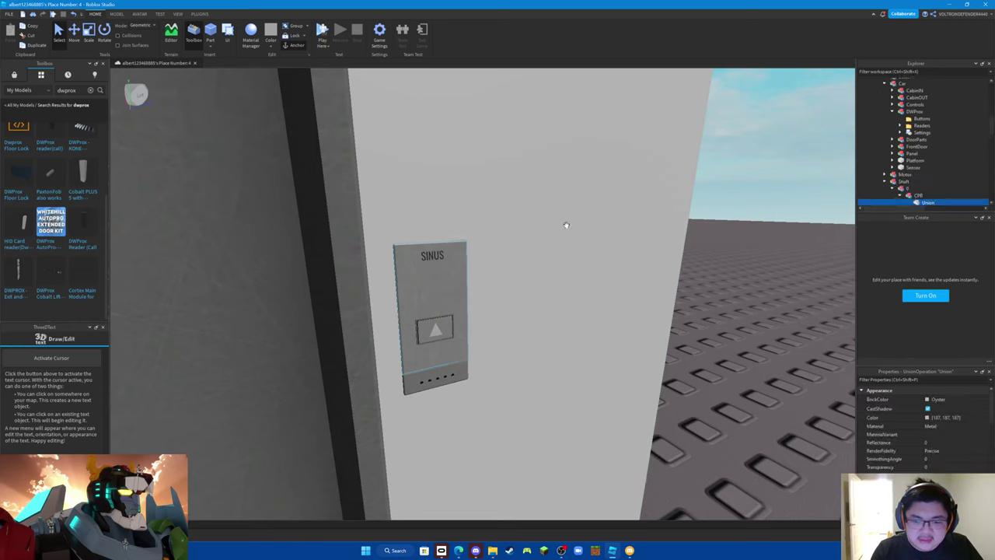
scroll(926, 145, "down", 3)
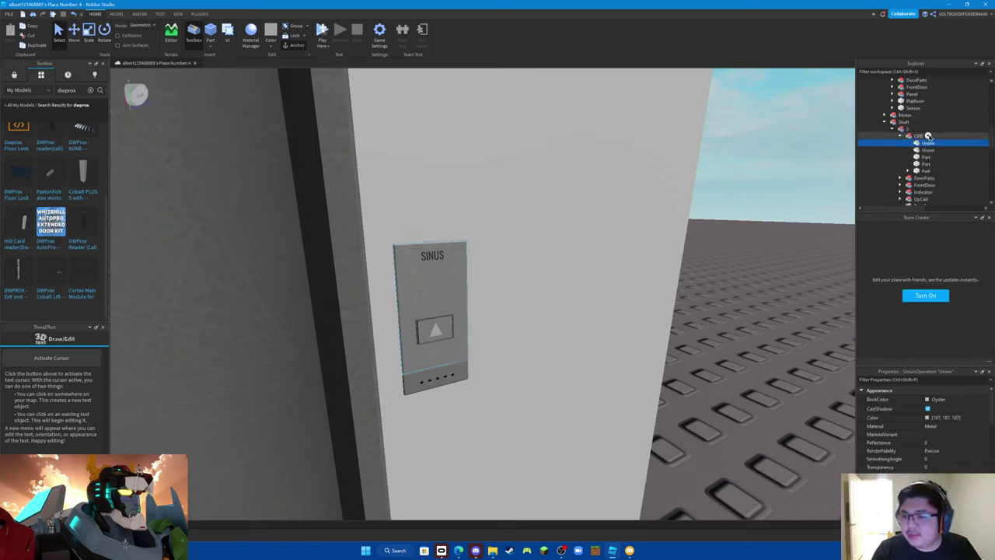
left_click(900, 136)
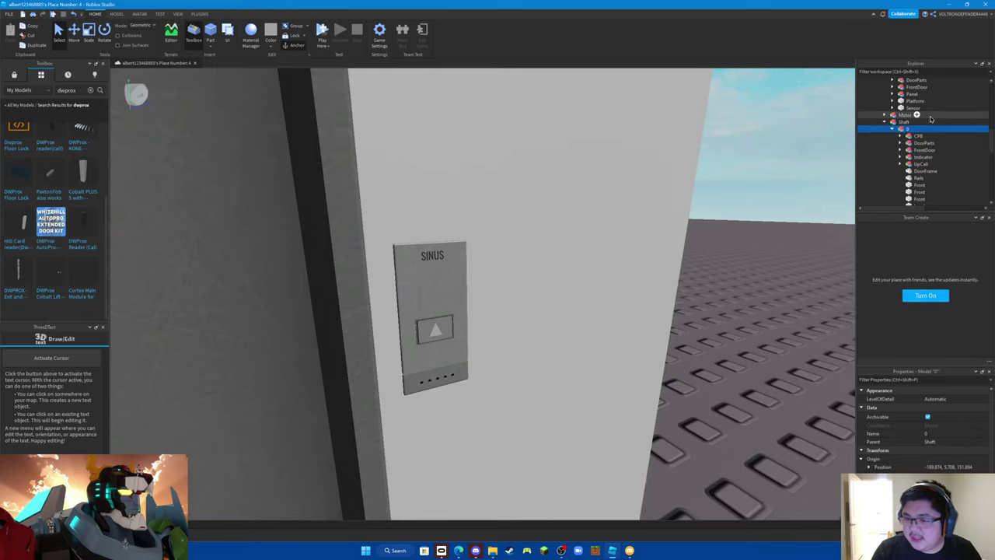
- Open the main script of the Sinus M-Series elevator at its Button settings
right_click_drag(660, 274, 660, 277)
key("s")
key("w")
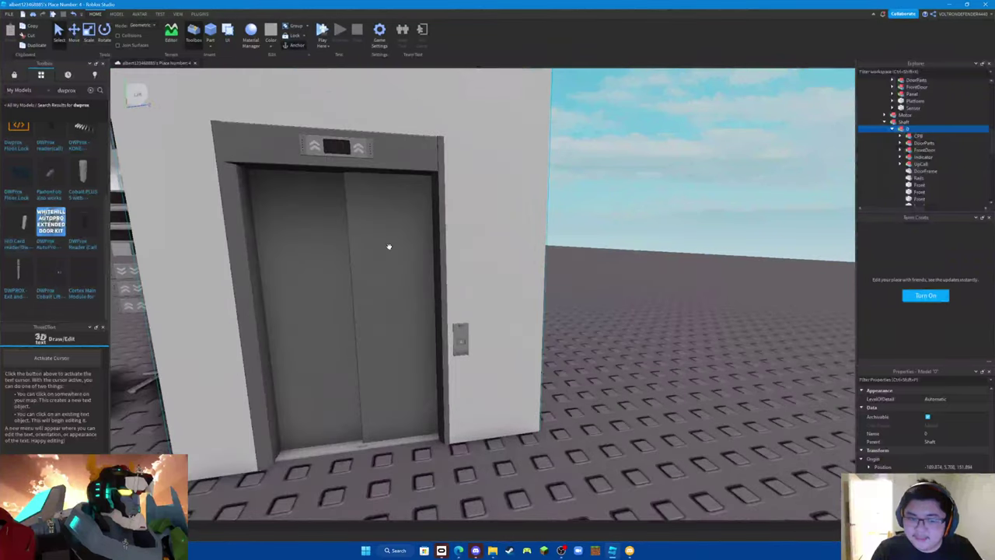
left_click(512, 202)
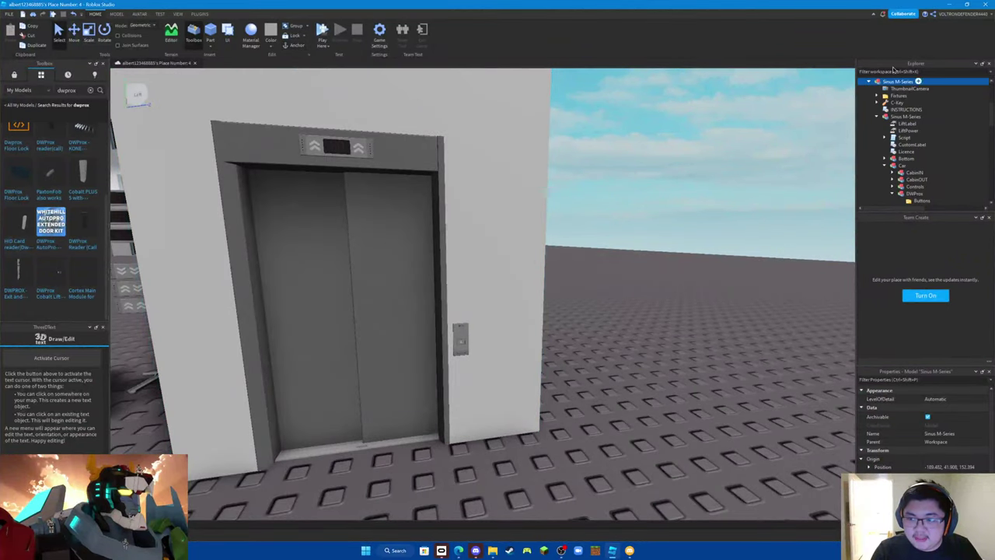
double_click(901, 138)
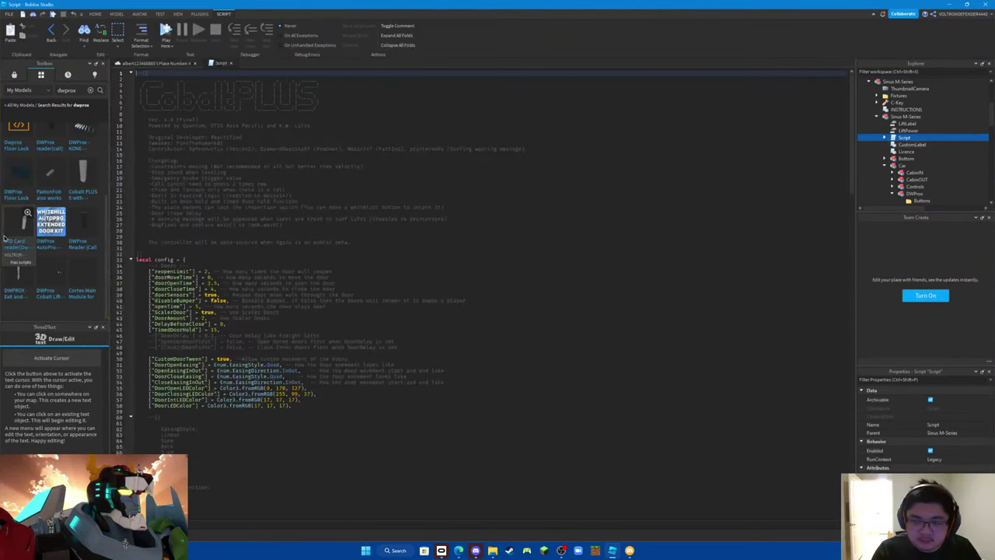
scroll(234, 155, "down", 20)
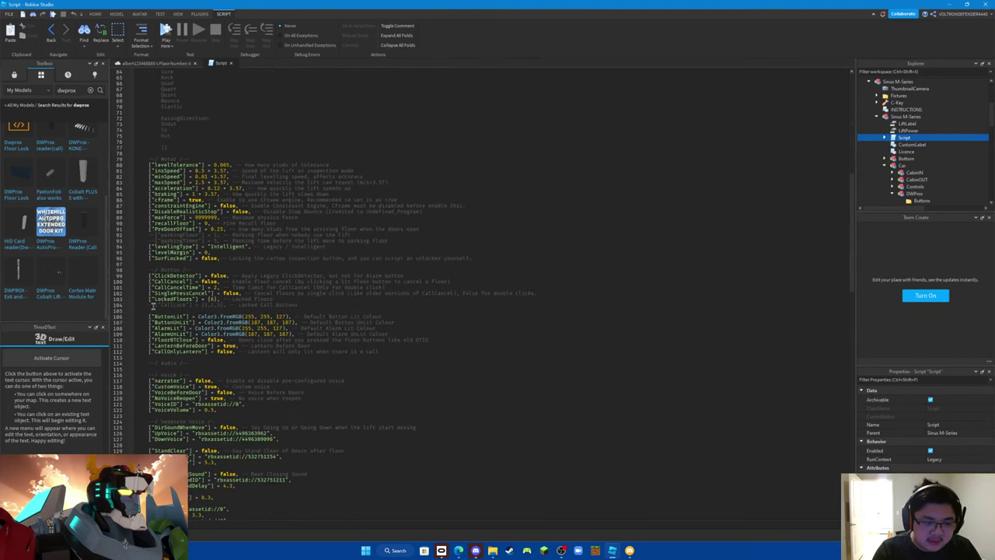
- Uncomment the CallLock entry in the script's Button settings, edit its floor list and close the script
left_click(155, 310)
mouse_move(441, 549)
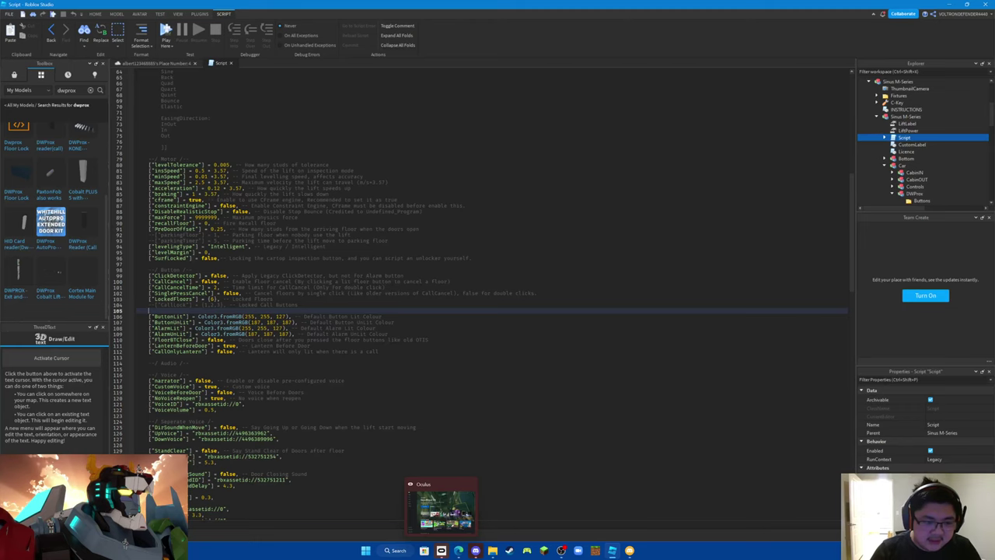
left_click(155, 305)
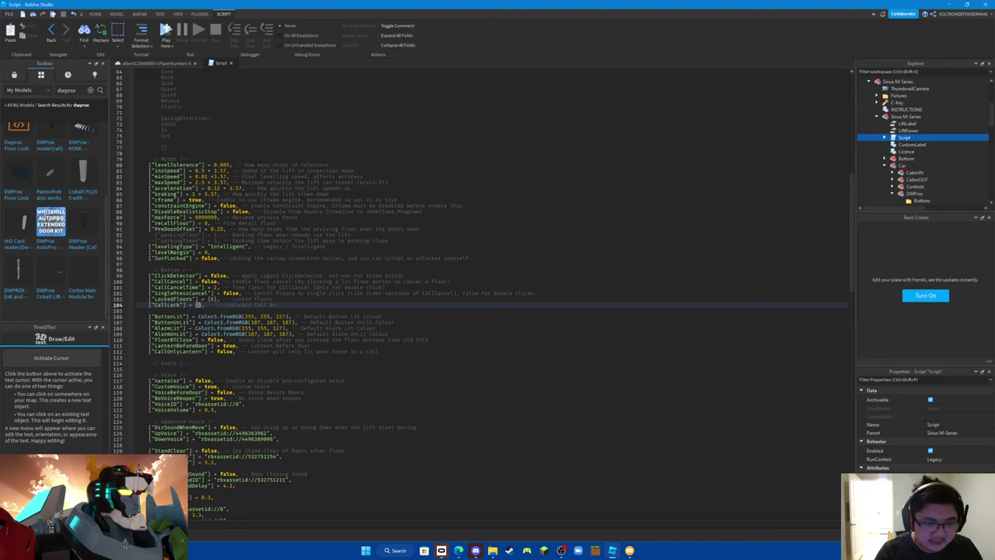
left_click(232, 65)
- Insert the DWProx Paxton door kit from the toolbox onto the open baseplate near the elevator tower
key("s")
right_click_drag(351, 140, 350, 140)
scroll(50, 225, "up", 3)
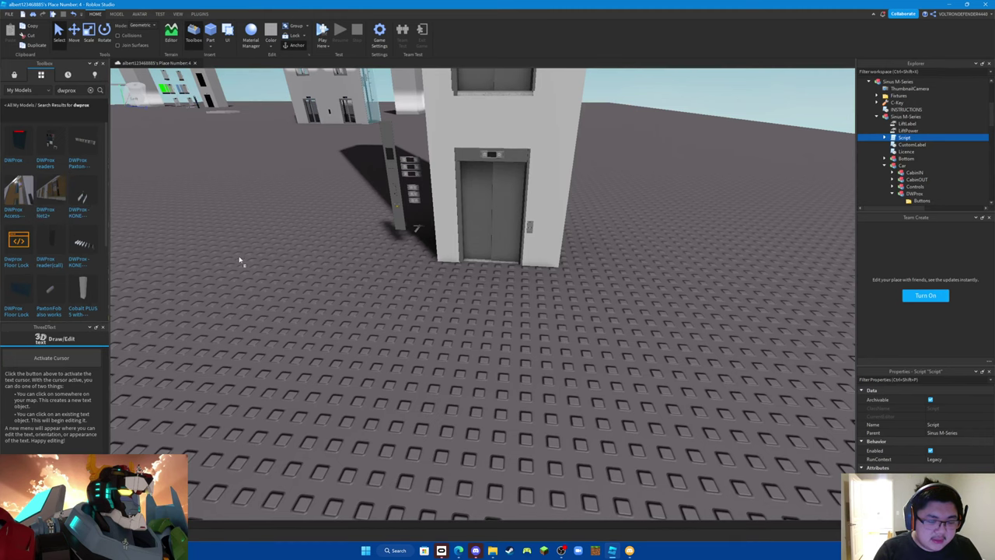
left_click_drag(239, 260, 73, 334)
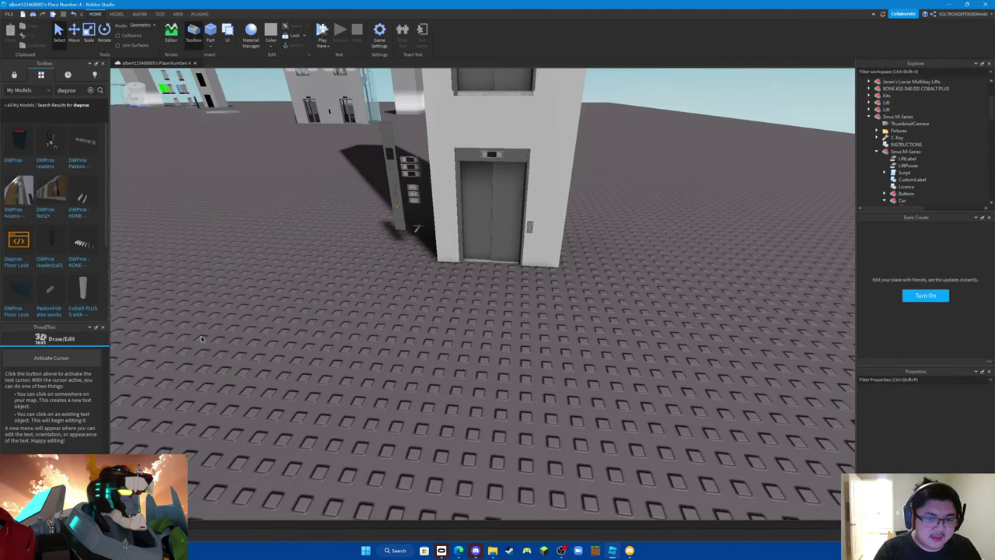
key("s")
right_click_drag(202, 339, 202, 339)
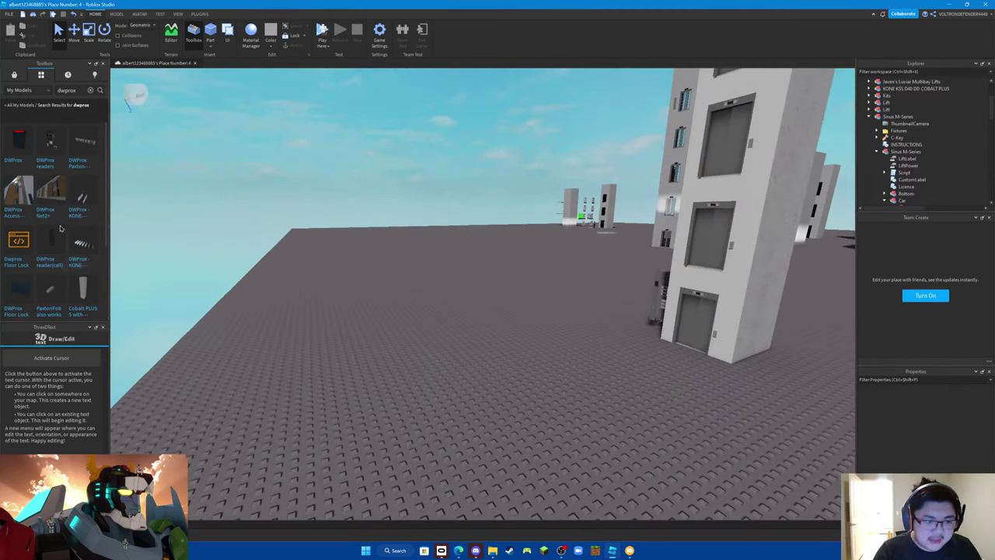
left_click_drag(366, 340, 433, 382)
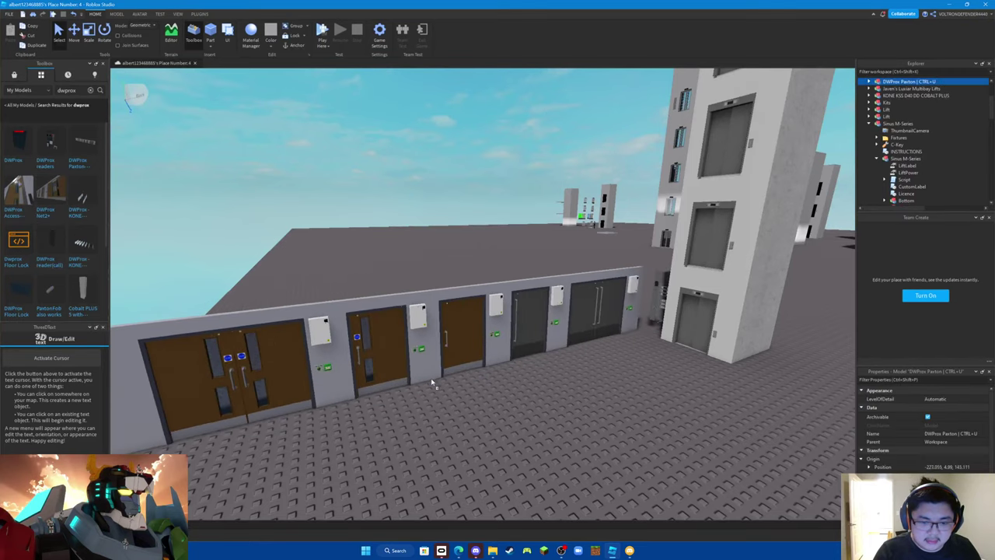
- Copy the DWProx Net2+ model out of the inserted Paxton kit and delete the kit with its doors
key("d")
right_click_drag(423, 378, 424, 378)
key("f")
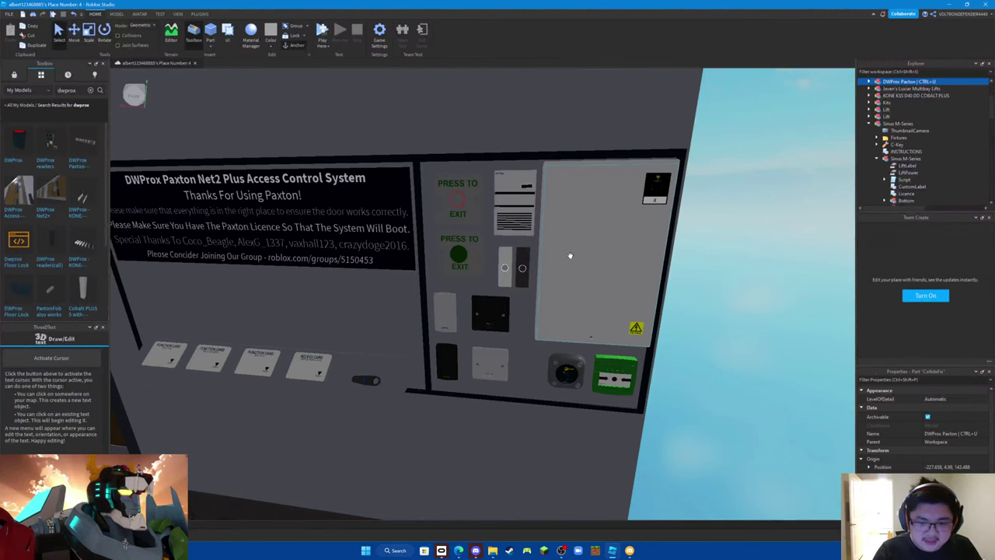
left_click(570, 255)
scroll(604, 242, "down", 5)
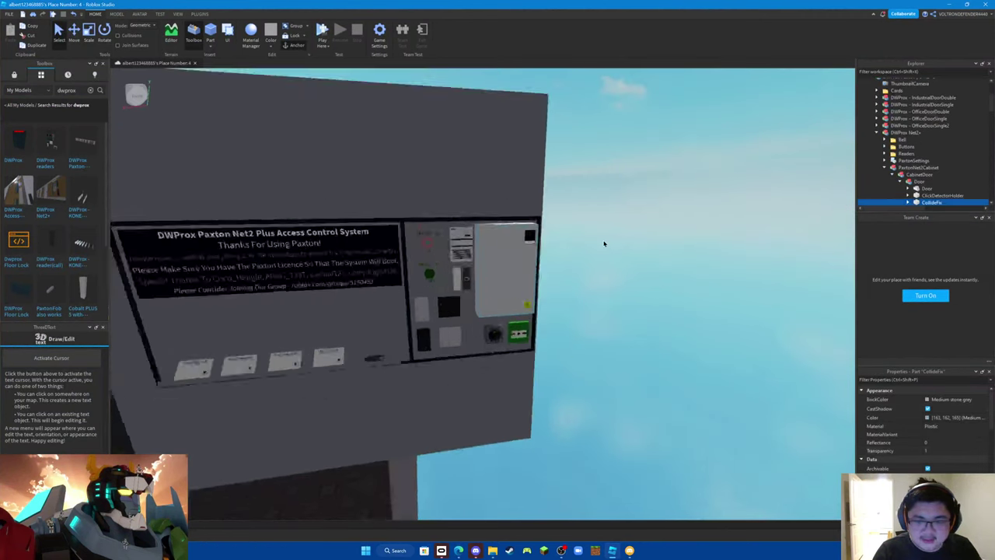
left_click(878, 133)
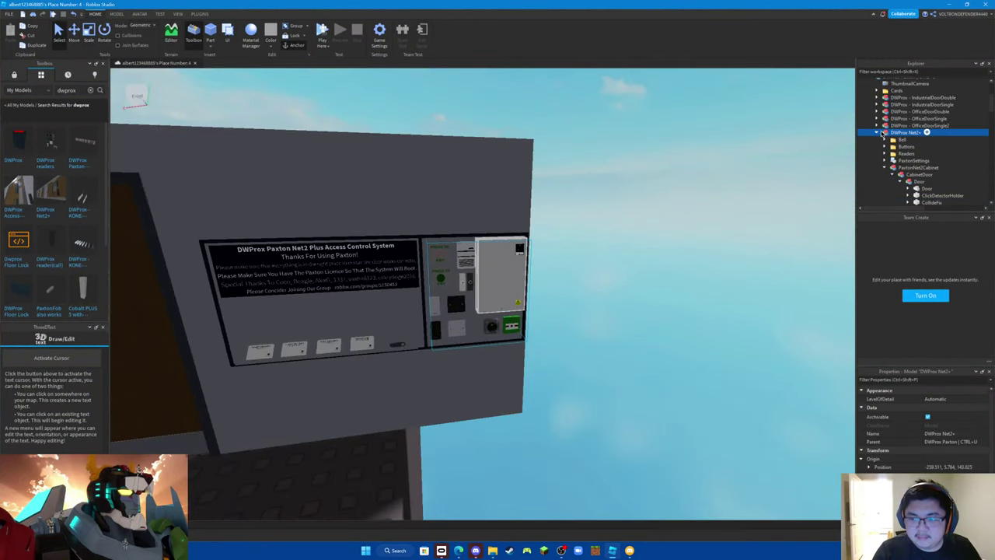
left_click(877, 133)
right_click_drag(699, 180, 700, 180)
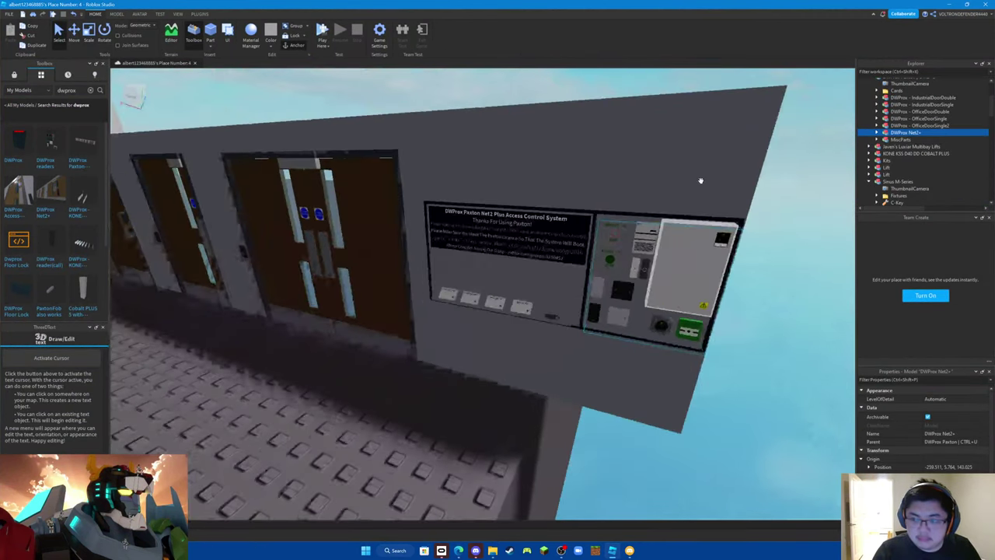
left_click(586, 352)
key("Delete")
- Return to the Sinus elevator and paste the DWProx Net2+ model into the workspace
right_click_drag(586, 353, 586, 351)
key("w")
key("s")
right_click_drag(433, 328, 434, 327)
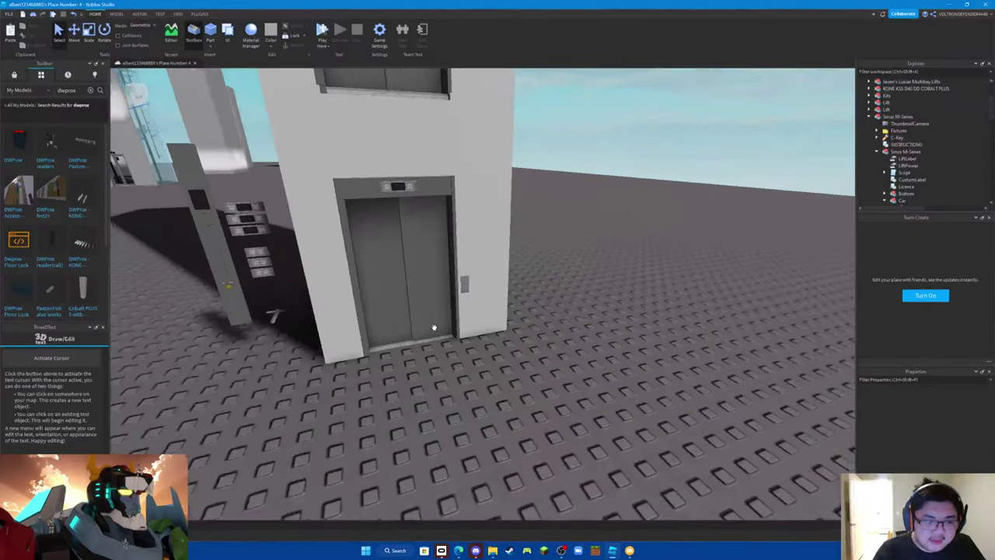
key("s")
key("ctrl+z")
- Move the DWProx Net2+ model away from the top of the elevator tower and lower it alongside the shaft
right_click_drag(587, 434, 589, 434)
left_click(74, 33)
right_click_drag(460, 231, 461, 229)
key("f")
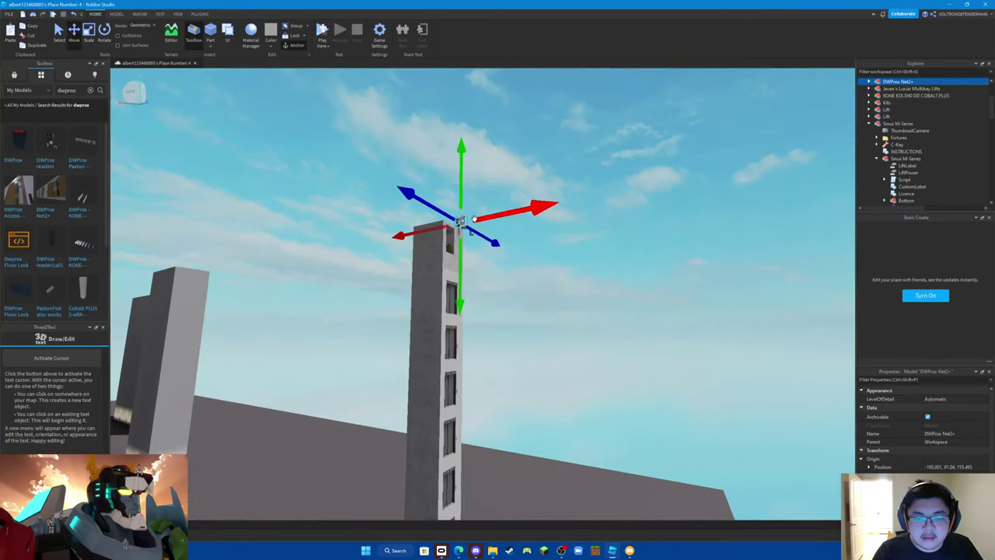
left_click_drag(492, 205, 494, 204)
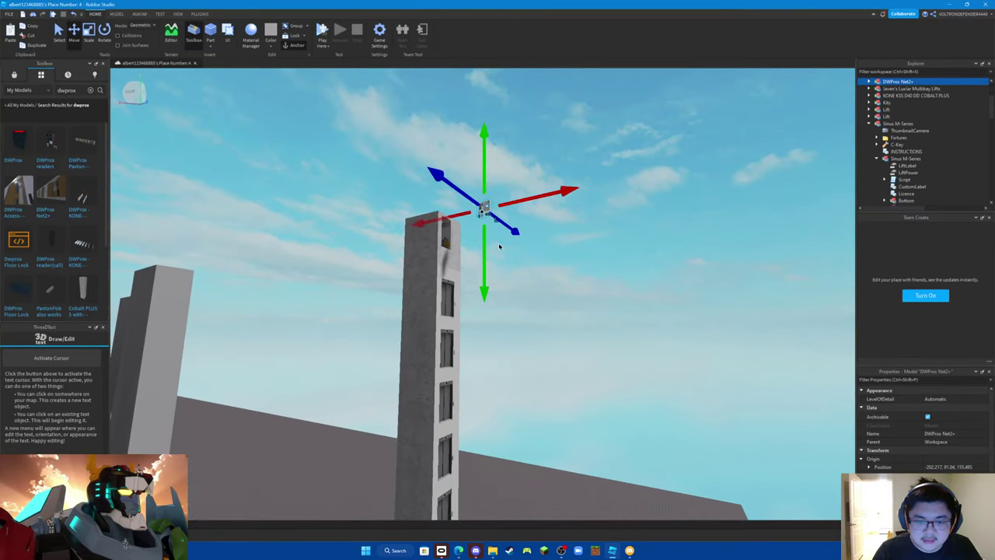
left_click_drag(478, 385, 477, 458)
right_click_drag(486, 324, 486, 325)
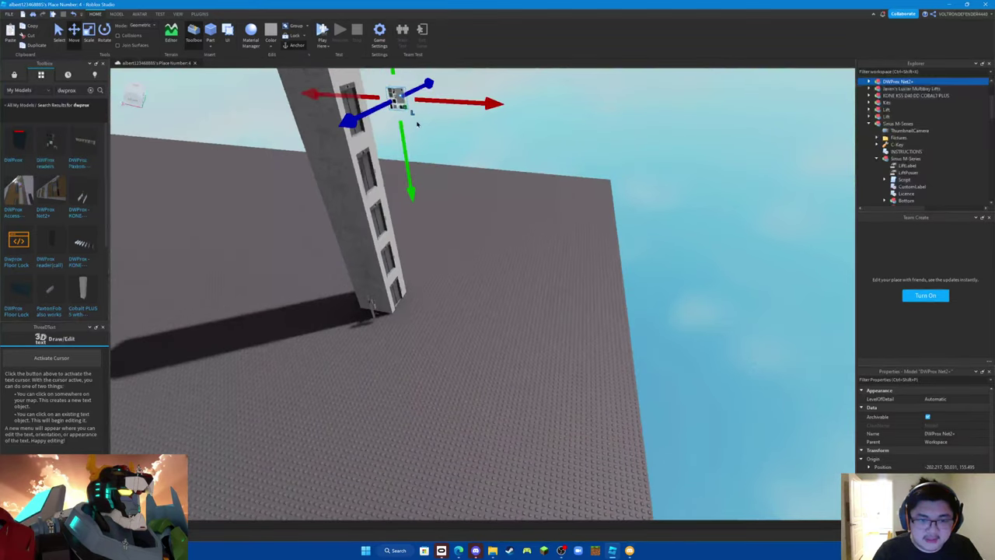
- Place the DWProx Net2+ model on the baseplate beside the ground-floor elevator doors
left_click_drag(399, 99, 399, 99)
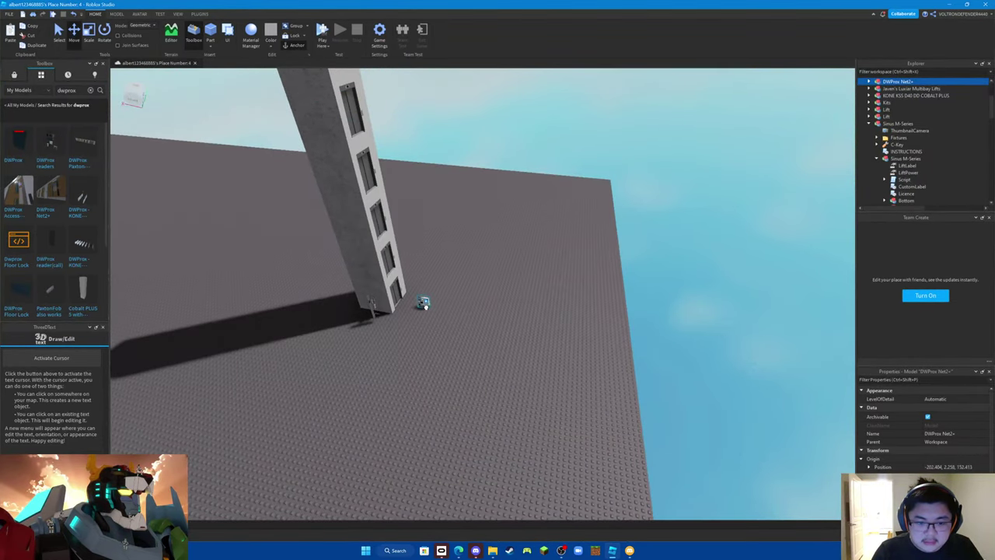
left_click(417, 293)
scroll(420, 296, "up", 10)
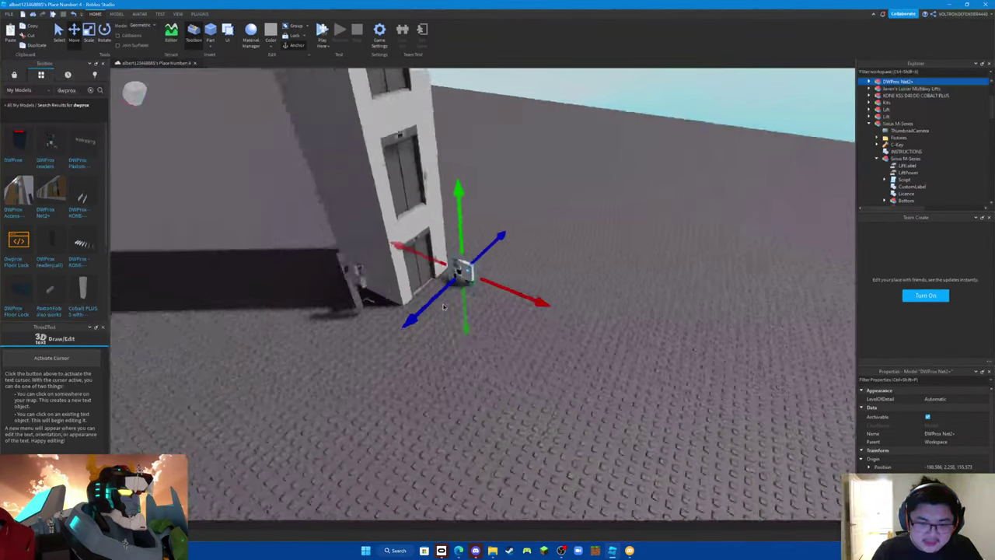
scroll(443, 303, "up", 5)
right_click_drag(443, 303, 432, 311)
scroll(443, 303, "up", 3)
scroll(433, 309, "down", 3)
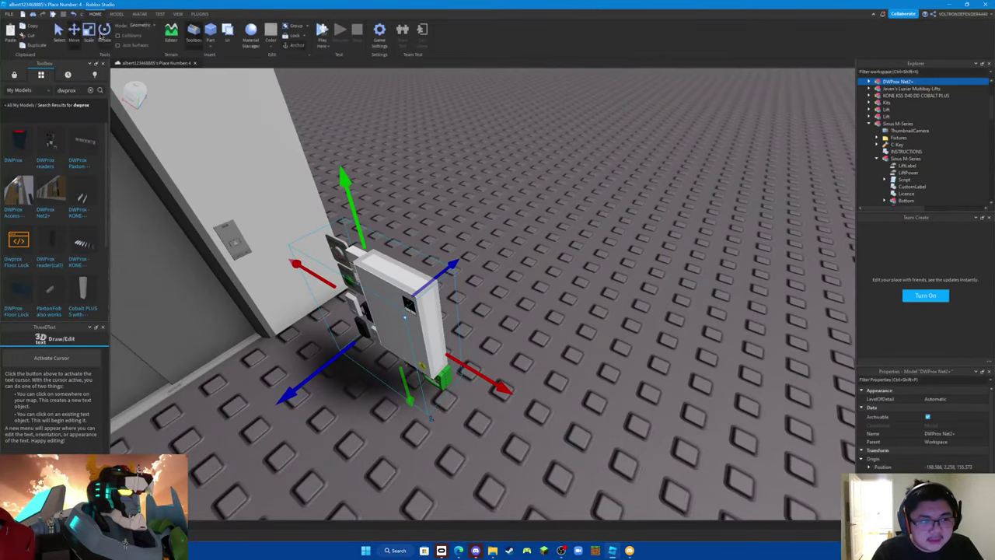
- Rotate the DWProx Net2+ model so its front faces the same way as the ground-floor elevator doors
left_click(105, 38)
right_click_drag(280, 172, 281, 174)
left_click_drag(578, 250, 628, 145)
right_click_drag(627, 145, 625, 149)
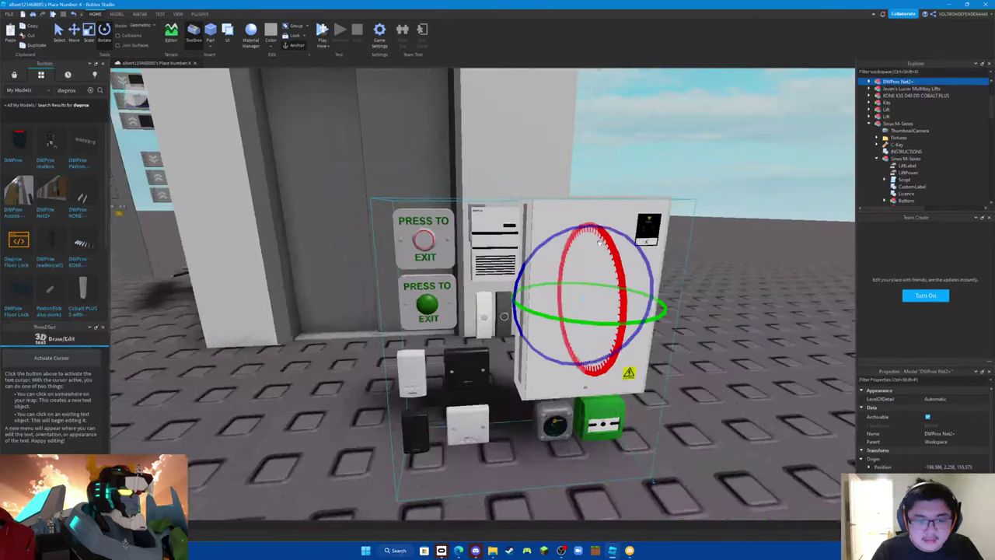
- Delete the DoorRelease, PressToExitButton and PressToExitButtonLED models from the DWProx Net2+ Buttons folder
left_click(869, 81)
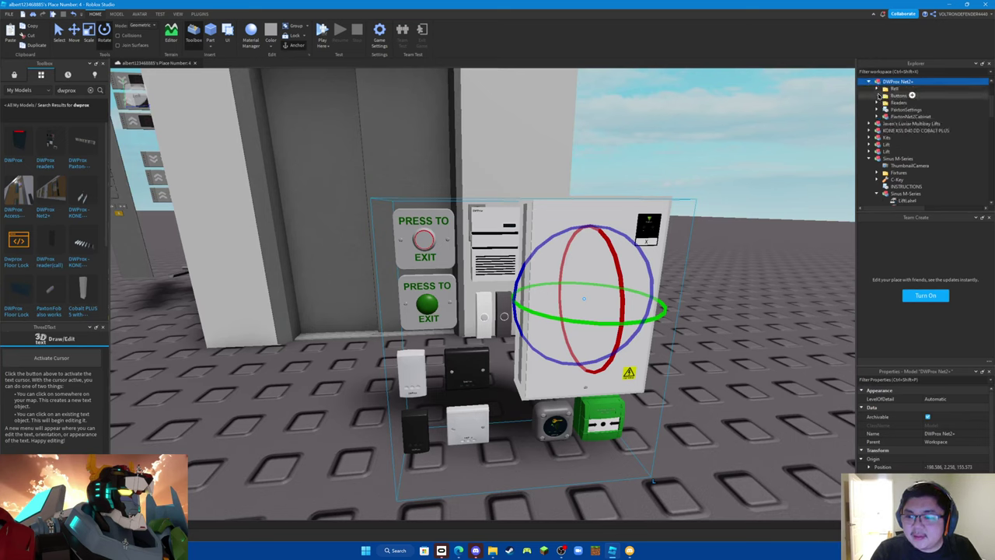
left_click(878, 95)
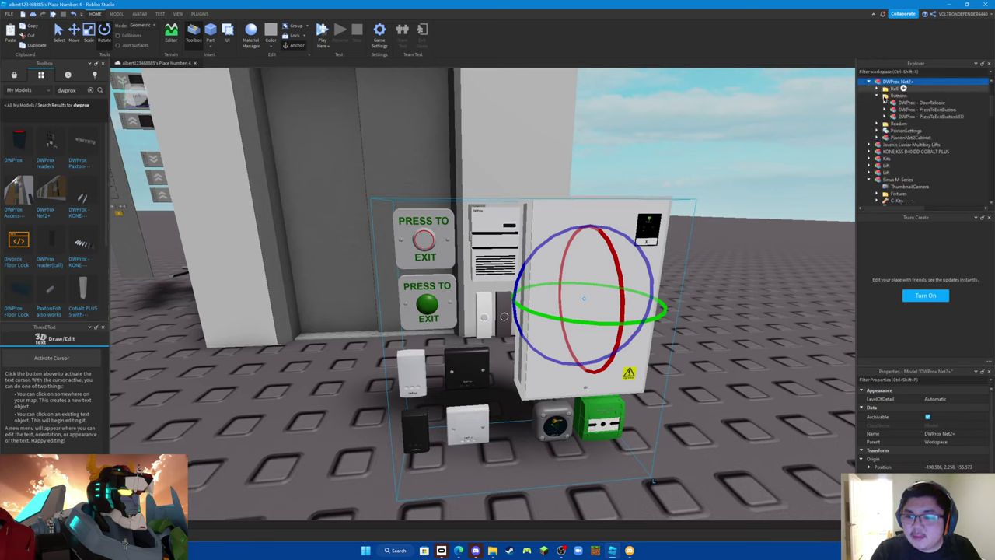
left_click(985, 117)
left_click(981, 102, "shift")
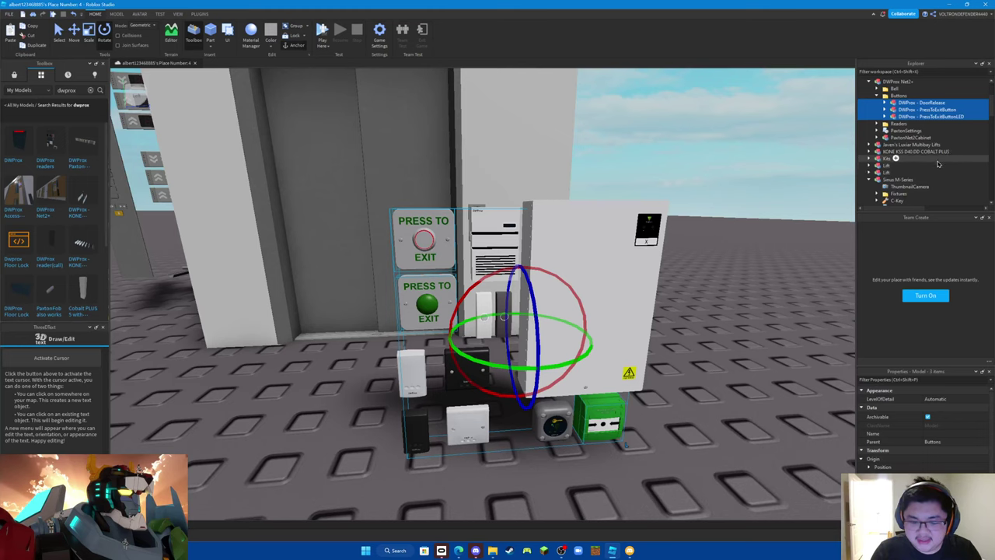
key("Delete")
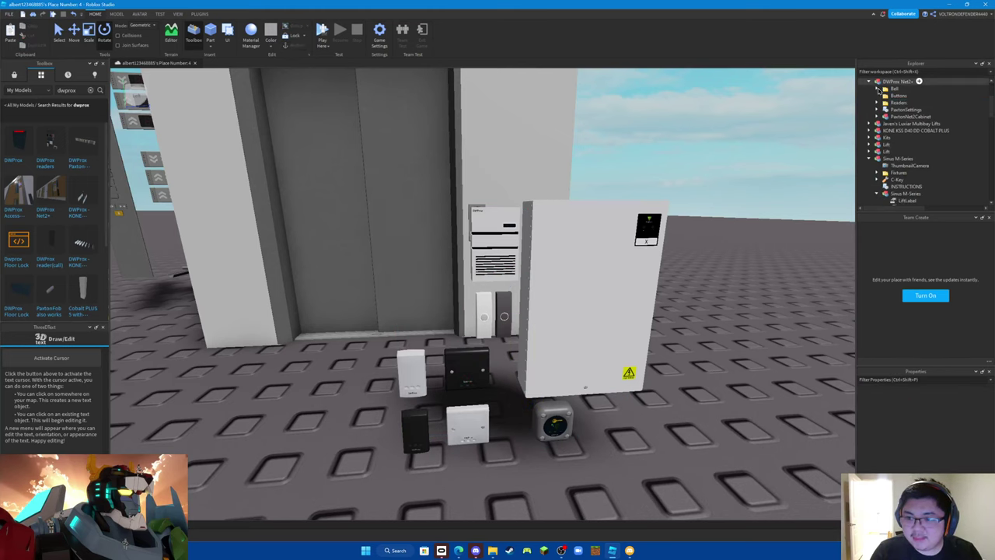
- Delete the DWProx Chimebox and both DWProx DoorBell models from the DWProx Net2+ Bell folder
left_click(877, 88)
left_click(967, 110)
left_click(962, 99, "shift")
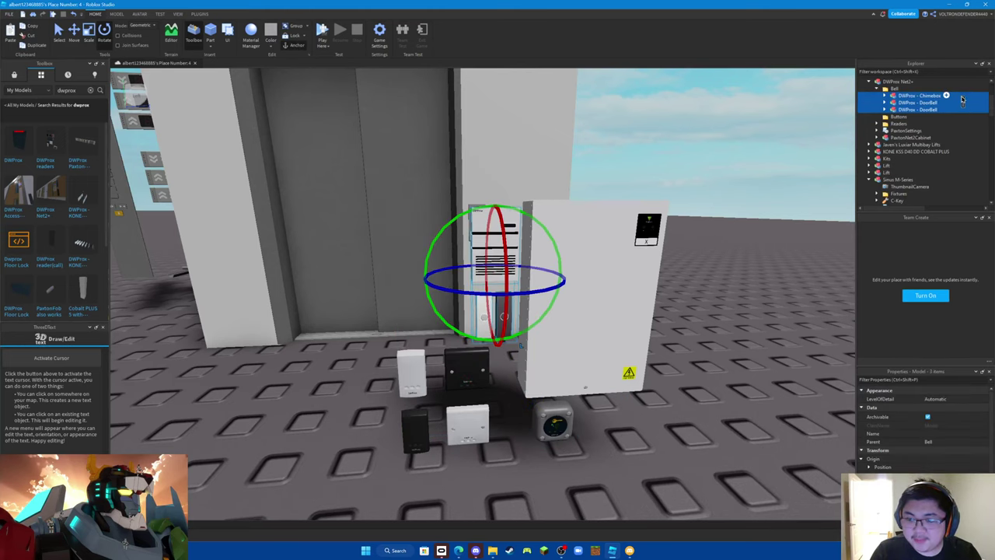
key("Delete")
- Delete the PaxtonP50White reader from the DWProx Net2+ Readers folder
right_click_drag(624, 251, 625, 252)
key("w")
left_click(363, 256)
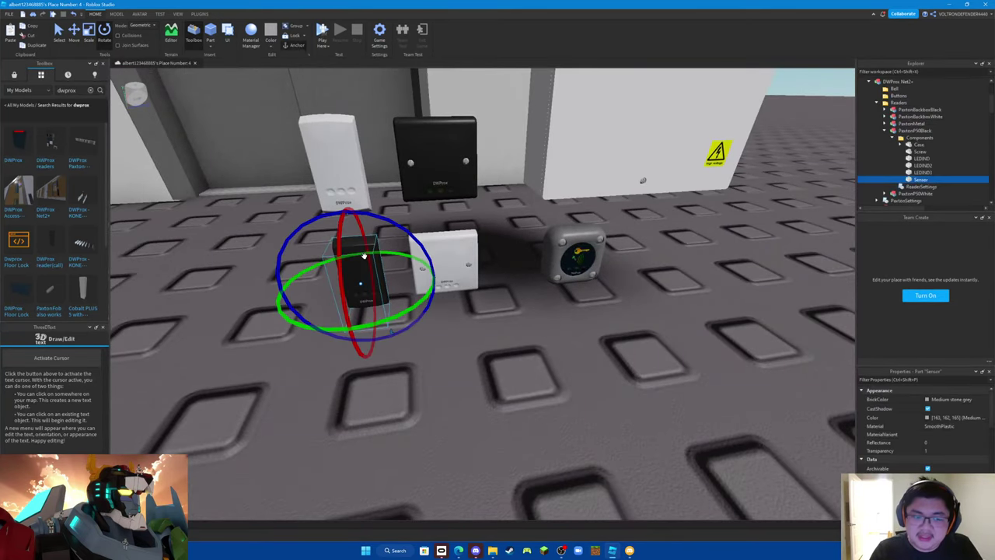
left_click(884, 131)
left_click(928, 138)
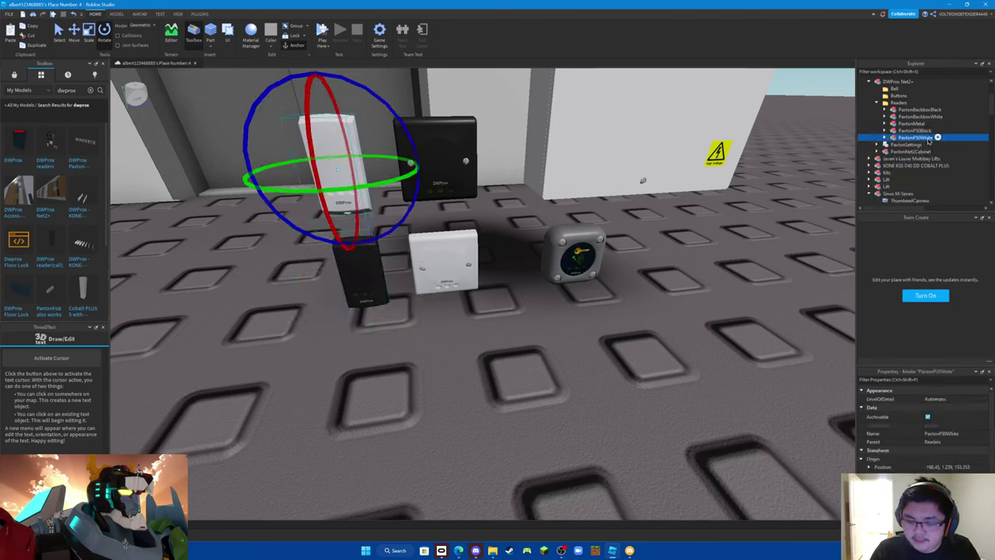
key("Delete")
- Delete the PaxtonBackboxBlack, PaxtonBackboxWhite and PaxtonMetal readers so only the PaxtonP50Black reader is kept
left_click(920, 110)
left_click(944, 109)
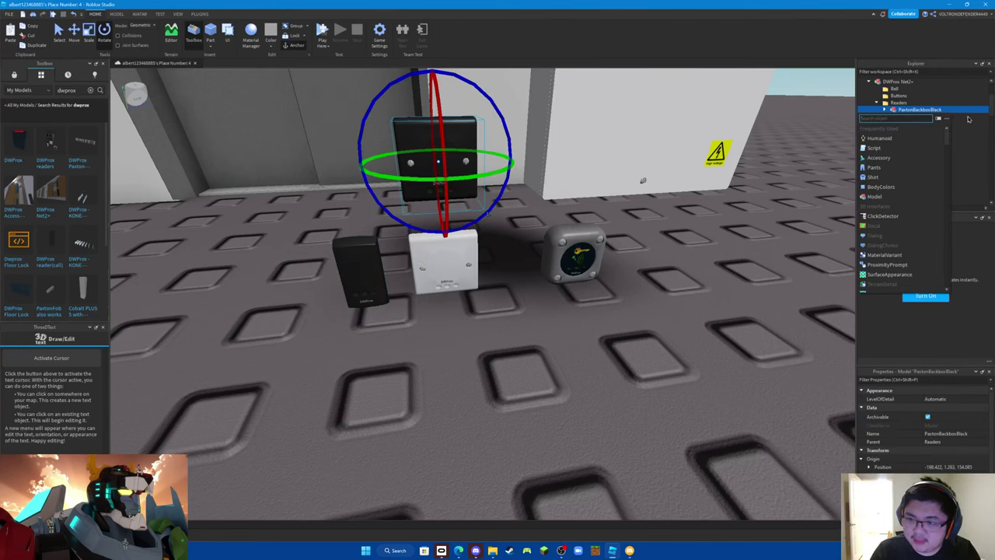
left_click(969, 116)
left_click(968, 110)
left_click(971, 124, "shift")
key("Delete")
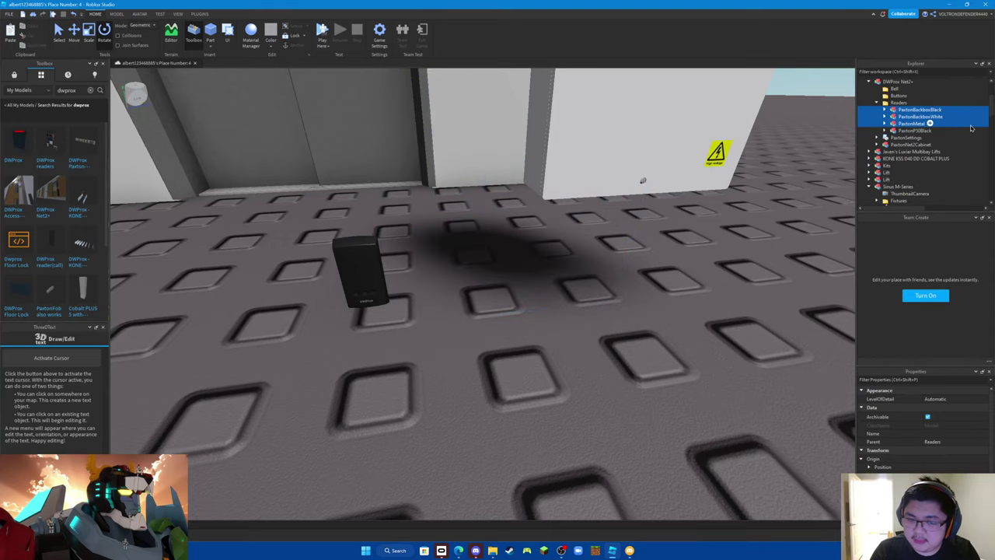
- Move the whole DWProx Net2+ model so its black reader sits against the wall beside the ground-floor elevator doors
left_click(898, 82)
key("f")
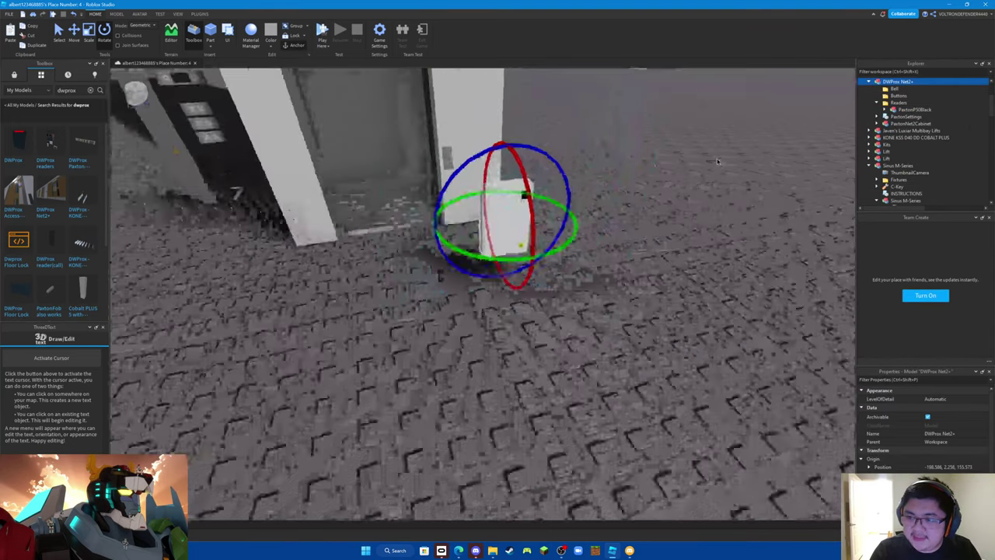
left_click(75, 31)
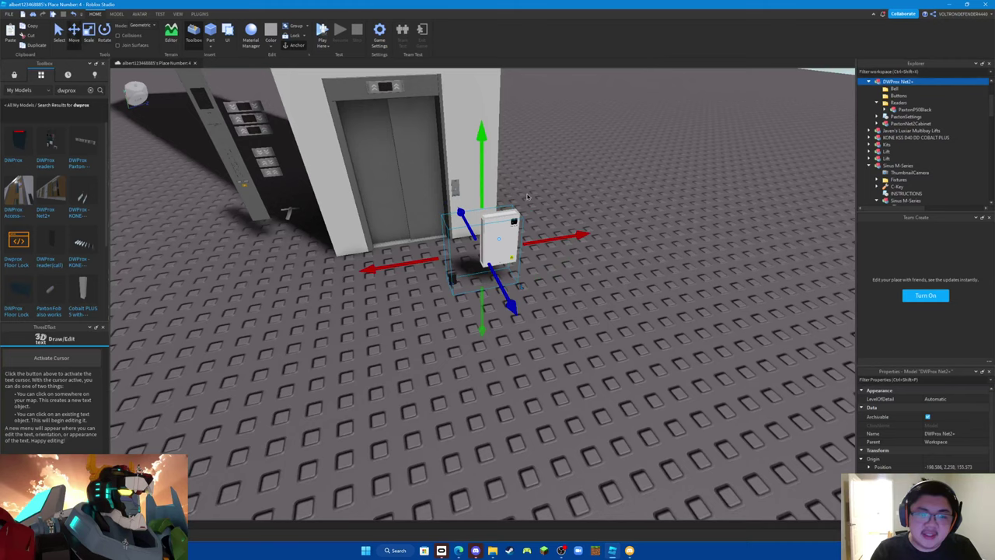
left_click_drag(464, 278, 552, 238)
right_click_drag(552, 239, 552, 238)
scroll(552, 238, "up", 3)
mouse_move(553, 372)
left_mouse_down()
mouse_move(580, 369)
mouse_move(570, 372)
left_mouse_up()
key("ctrl+r")
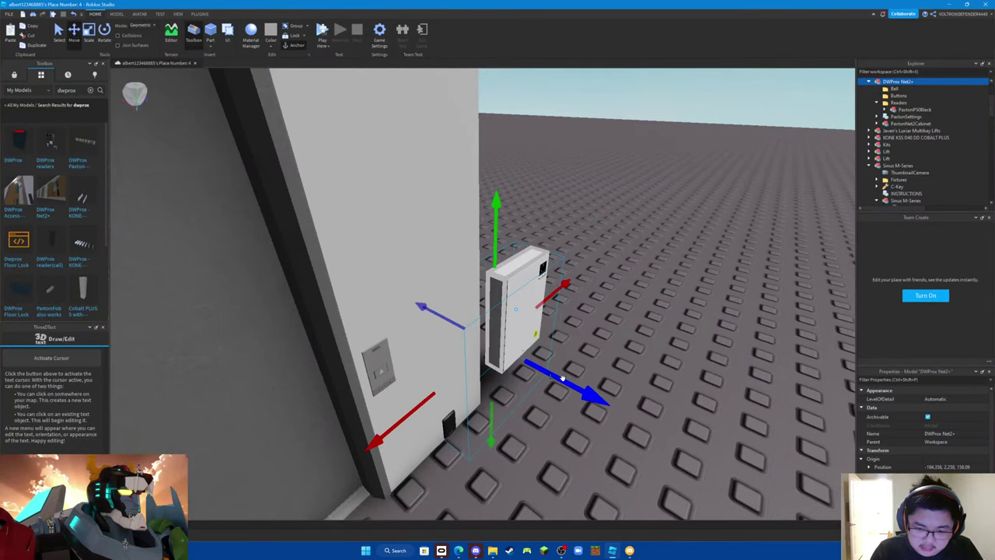
key("ctrl+r")
left_click_drag(565, 379, 553, 379)
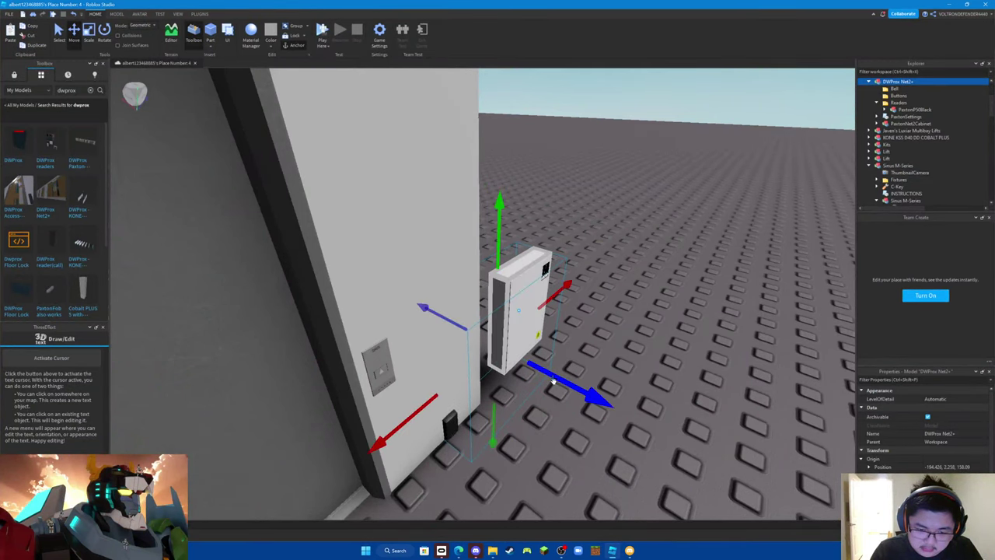
- Raise the DWProx Net2+ model and slide it sideways until the reader sits directly beside the ground-floor call button
right_click_drag(553, 379, 552, 379)
left_click_drag(549, 312, 537, 213)
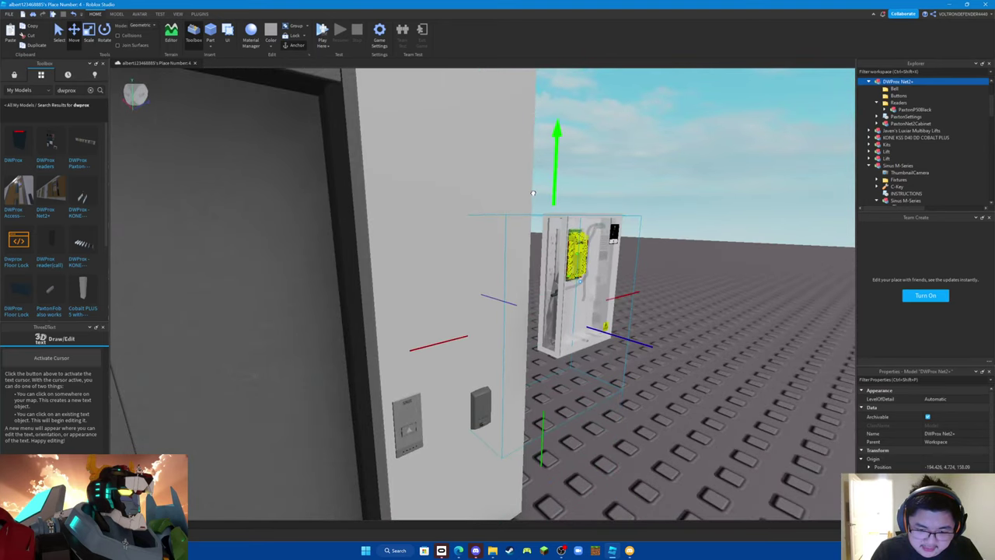
key("ctrl+r")
left_click_drag(452, 342, 401, 355)
key("ctrl+r")
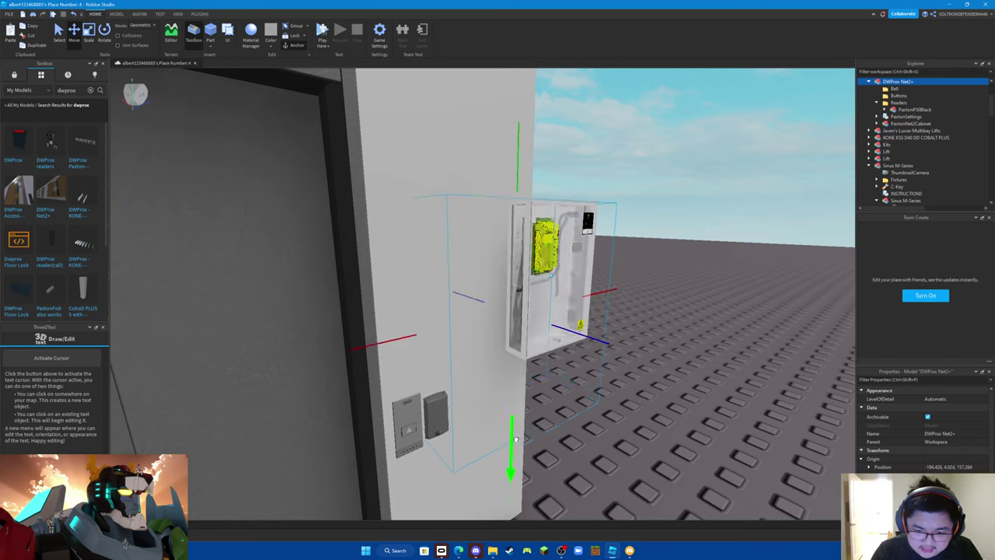
key("ctrl+r")
- Move only the PaxtonNet2Cabinet sideways and up so it hangs on the wall above the reader
left_click(910, 122)
key("ctrl+r")
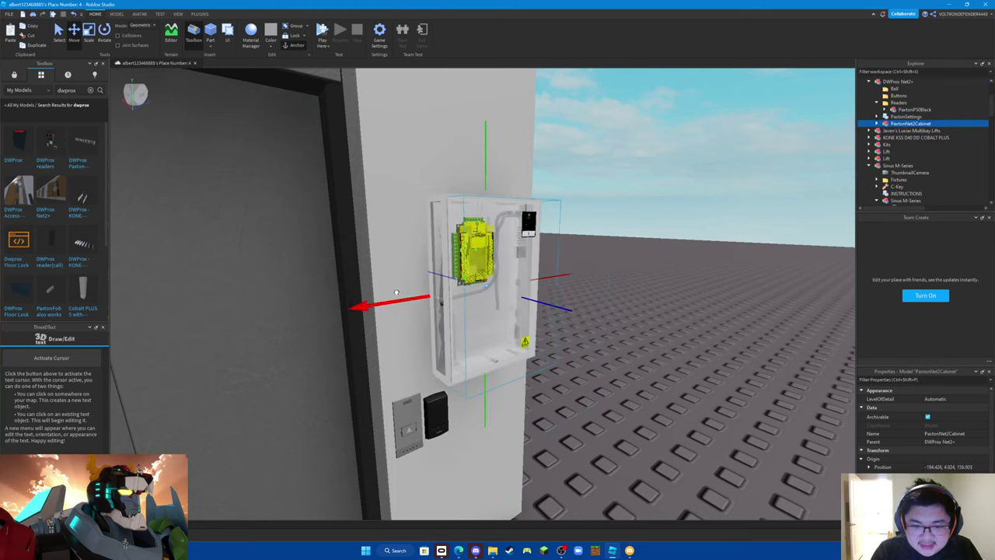
key("ctrl+r")
left_click_drag(476, 394, 465, 302)
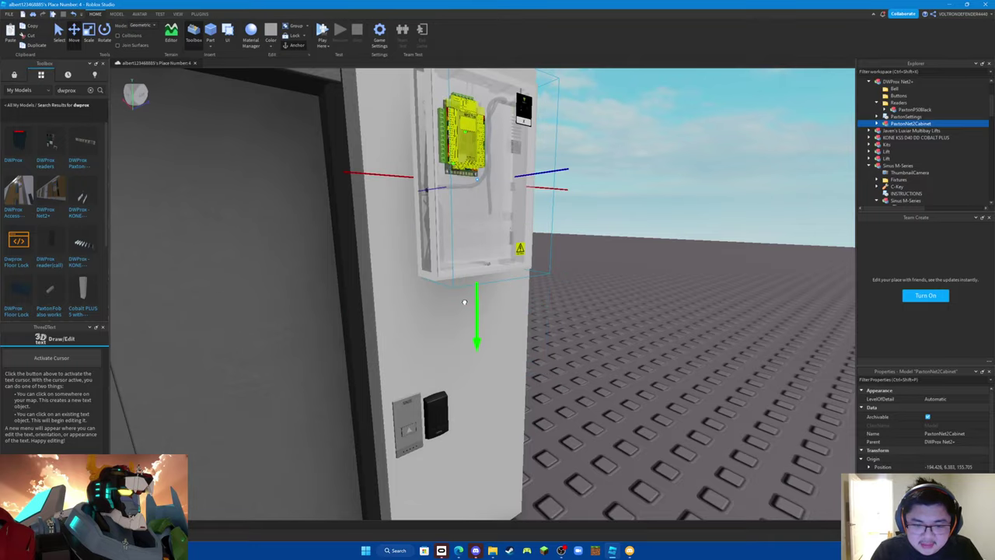
right_click_drag(466, 309, 466, 302)
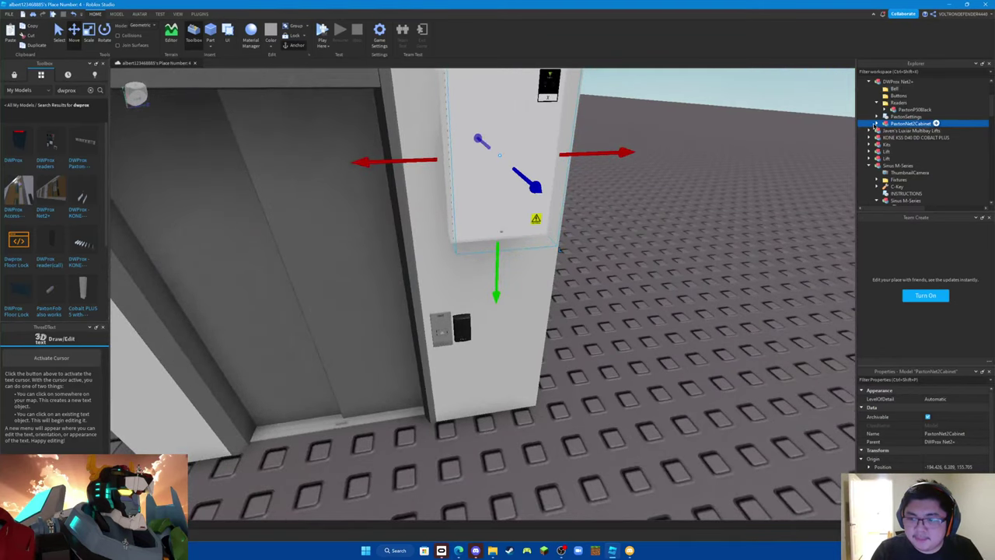
- Open the PaxtonSettings script of the DWProx Net2+ model at its Settings table
left_click(879, 123)
double_click(888, 115)
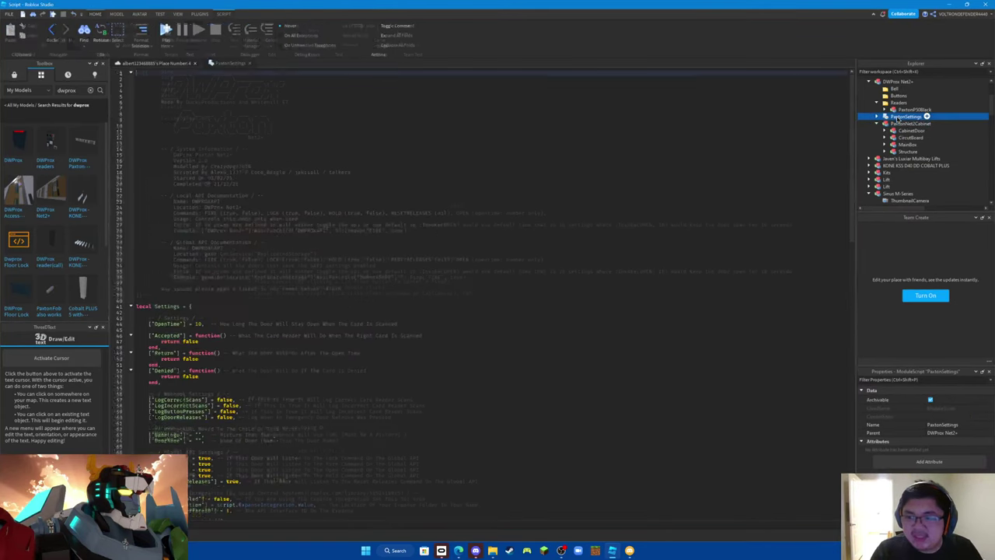
scroll(282, 287, "down", 1)
scroll(282, 286, "down", 4)
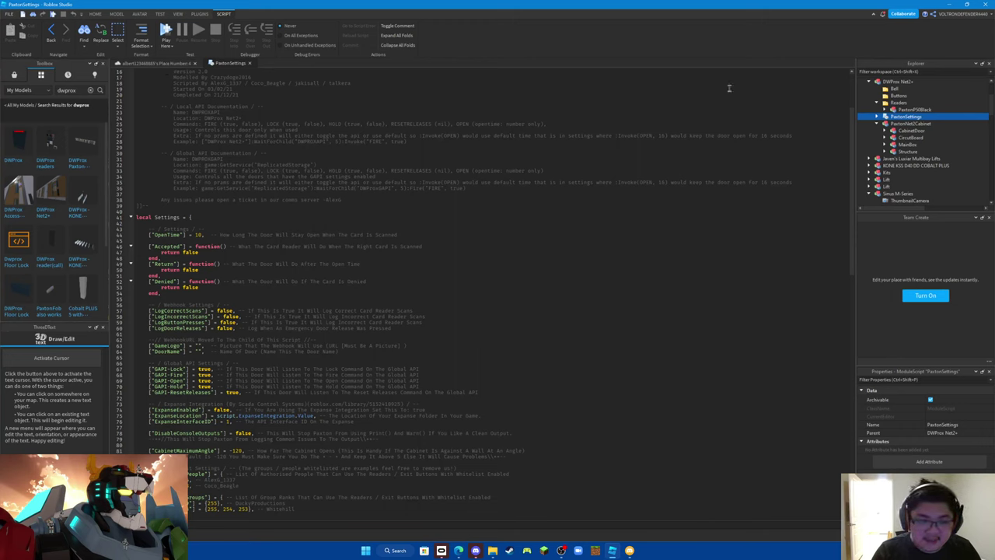
- Move the DWProx Net2+ model into the floor 0 model of the Sinus M-Series elevator
scroll(906, 116, "down", 3)
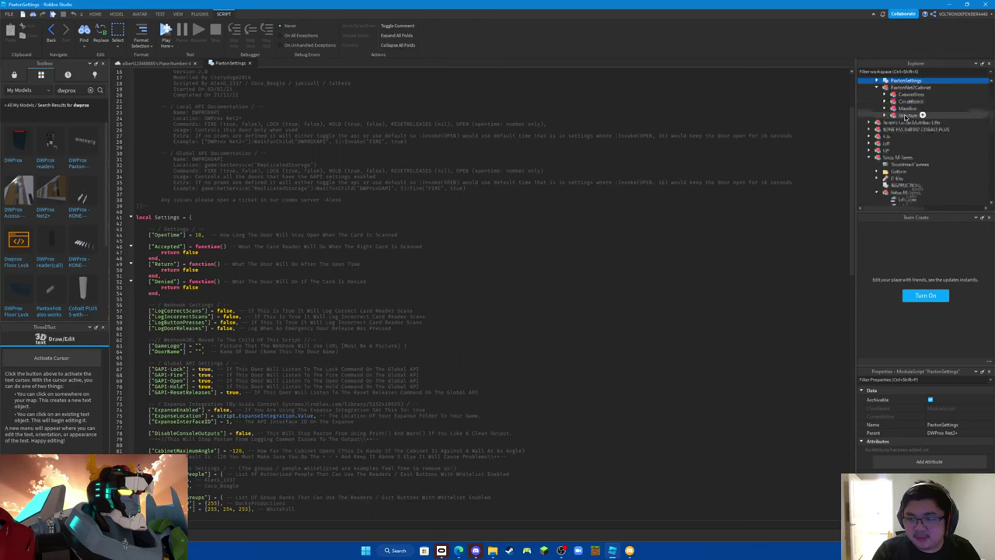
scroll(906, 116, "down", 10)
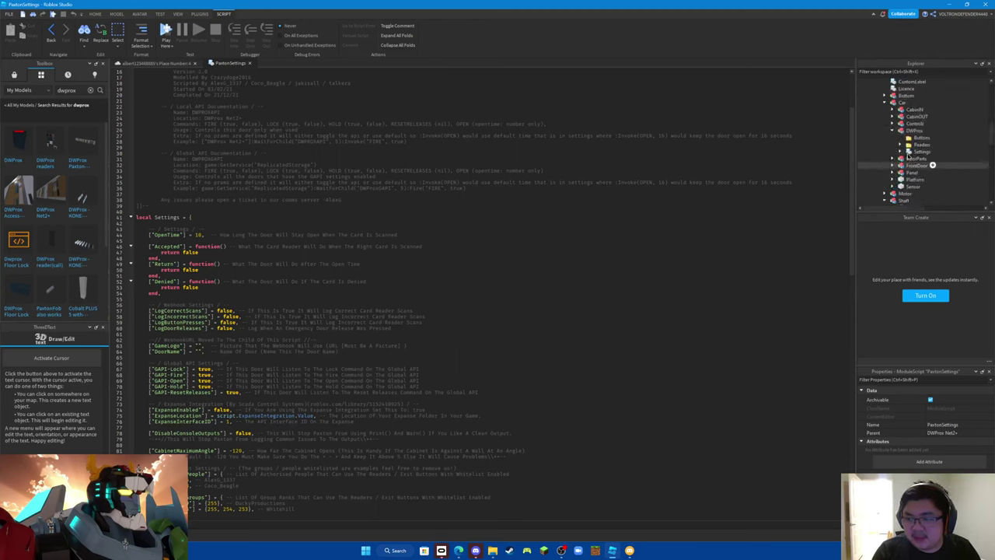
scroll(902, 140, "up", 10)
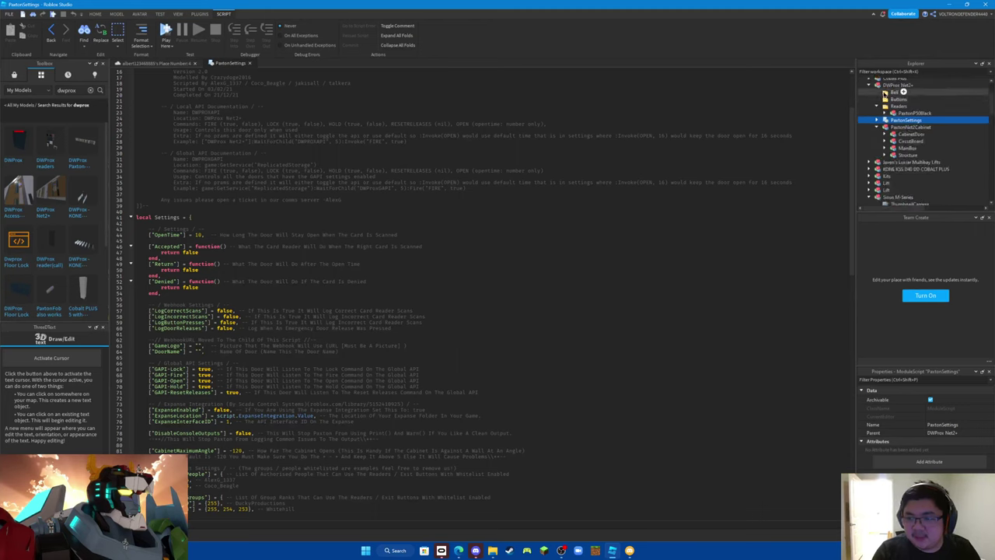
scroll(886, 101, "up", 2)
left_click_drag(895, 126, 919, 91)
scroll(922, 156, "down", 8)
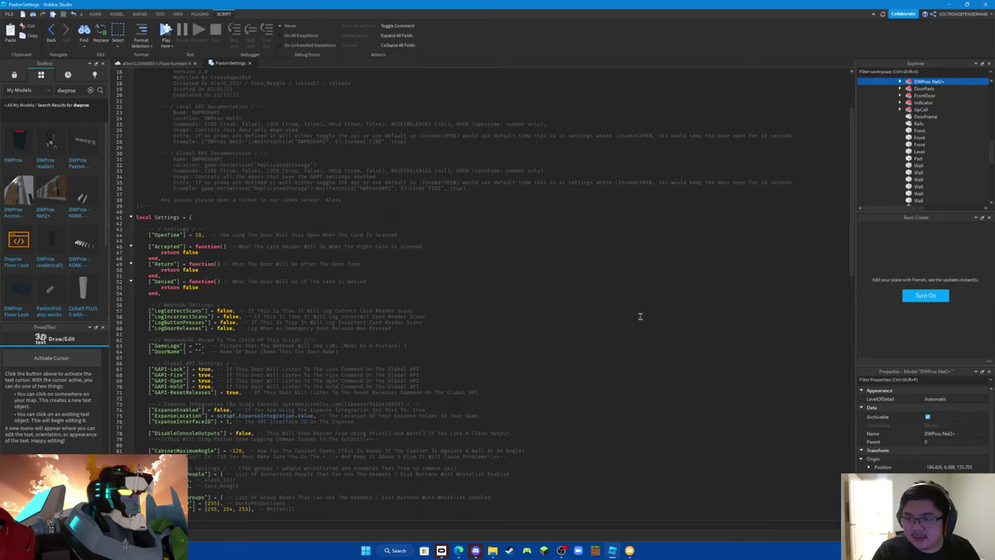
- Replace "return false" in the PaxtonSettings Accepted function with script.Parent.Parent
scroll(209, 239, "up", 1)
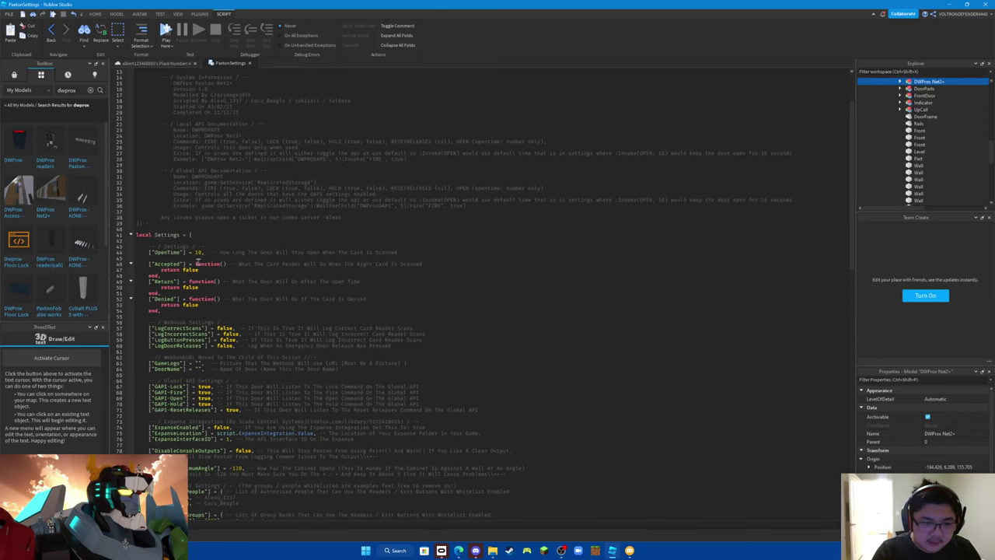
left_click_drag(206, 269, 164, 269)
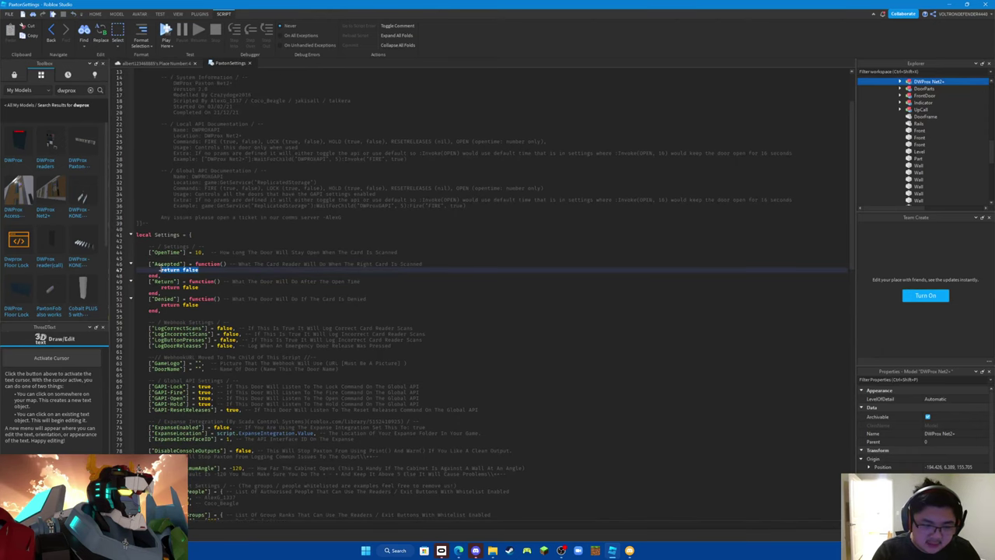
type("Scr")
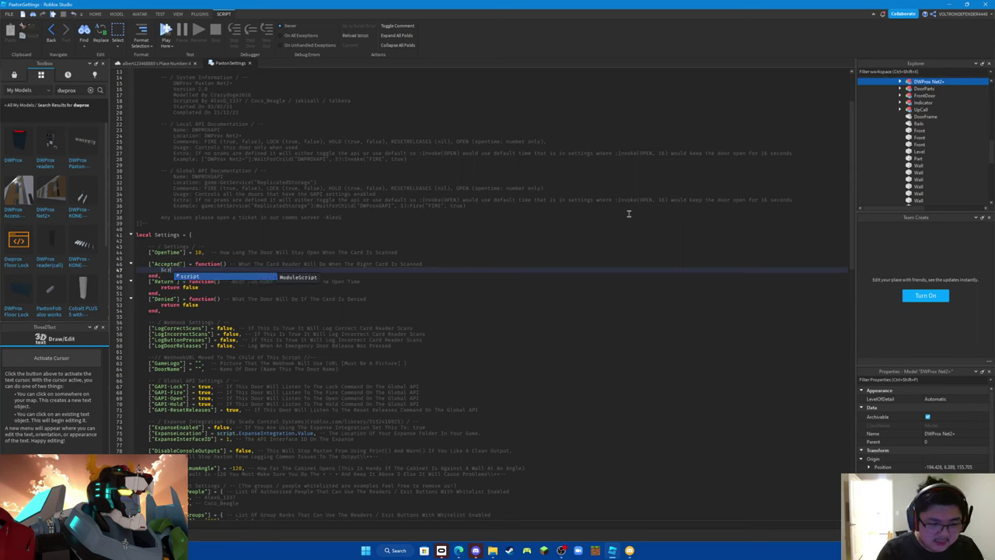
type("scr")
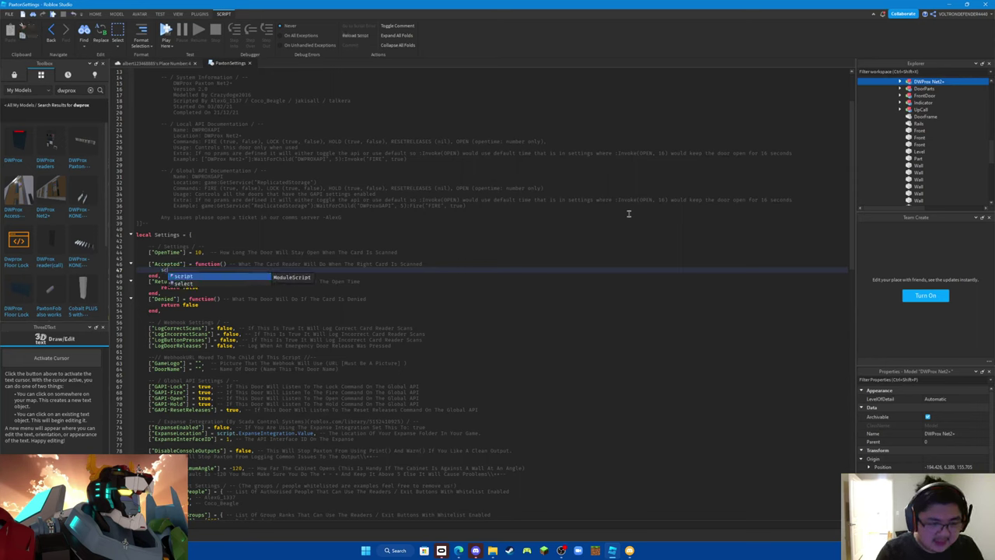
type("ipt.")
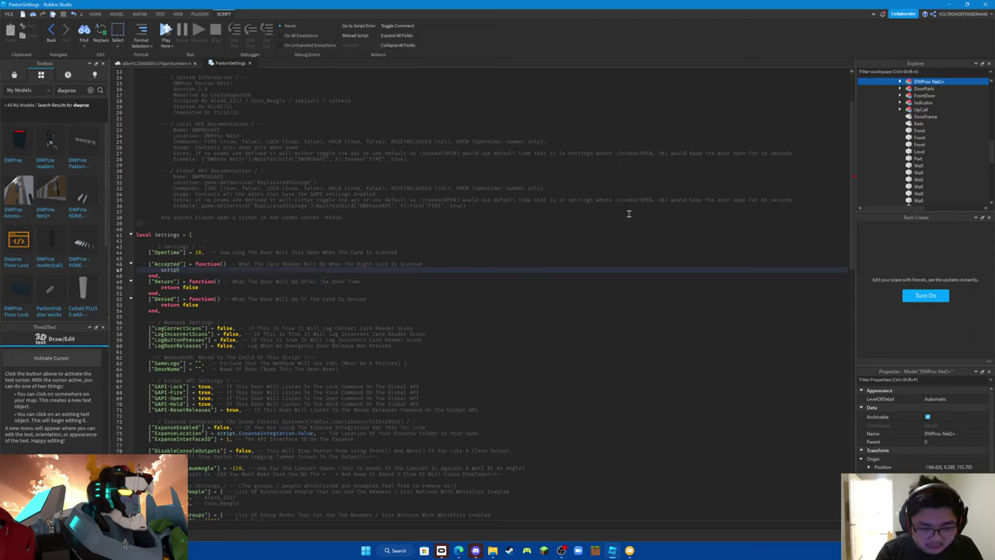
type("Pare")
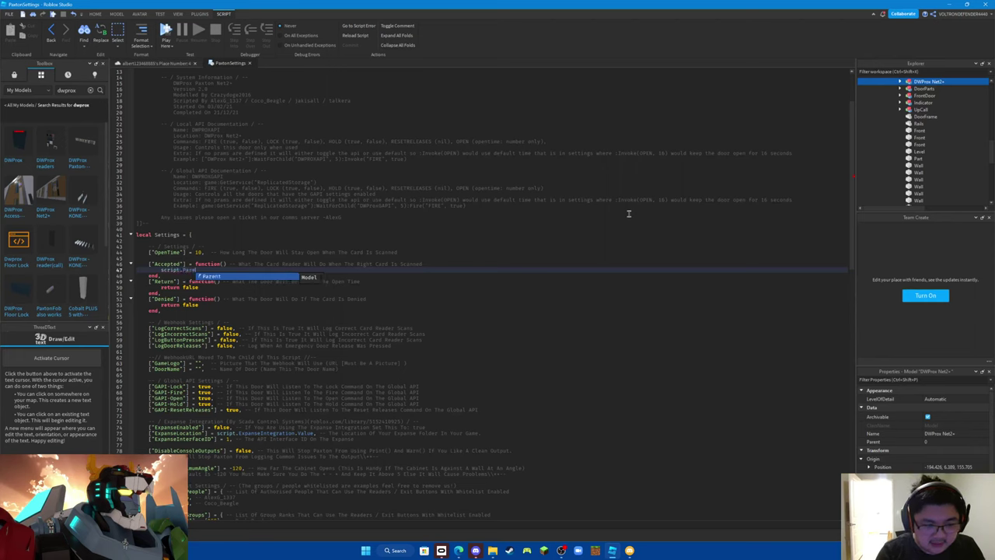
key("Tab")
type(".Pare")
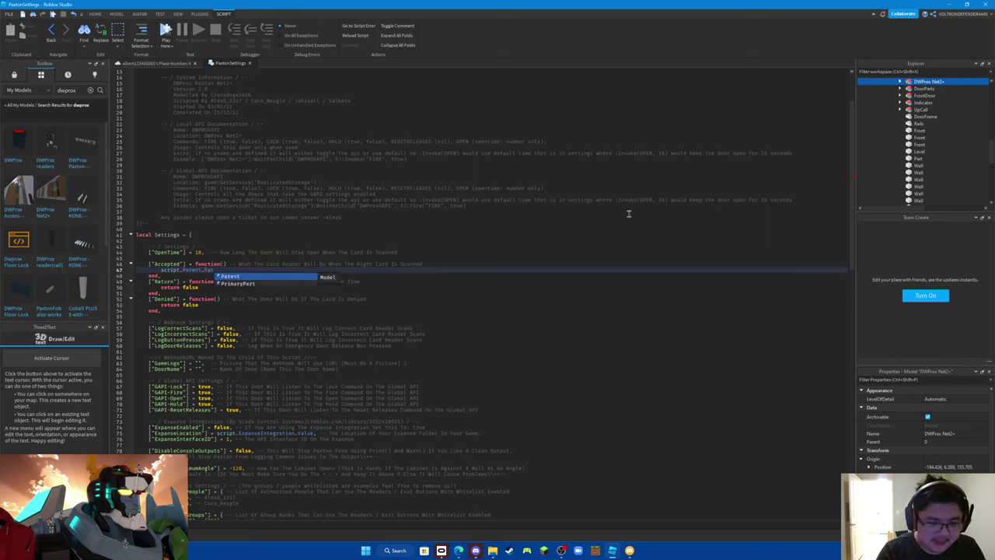
key("Tab")
- Extend the script.Parent.Parent reference in the PaxtonSettings Accepted function with :WaitForChild("CardReader").Value true
type(":")
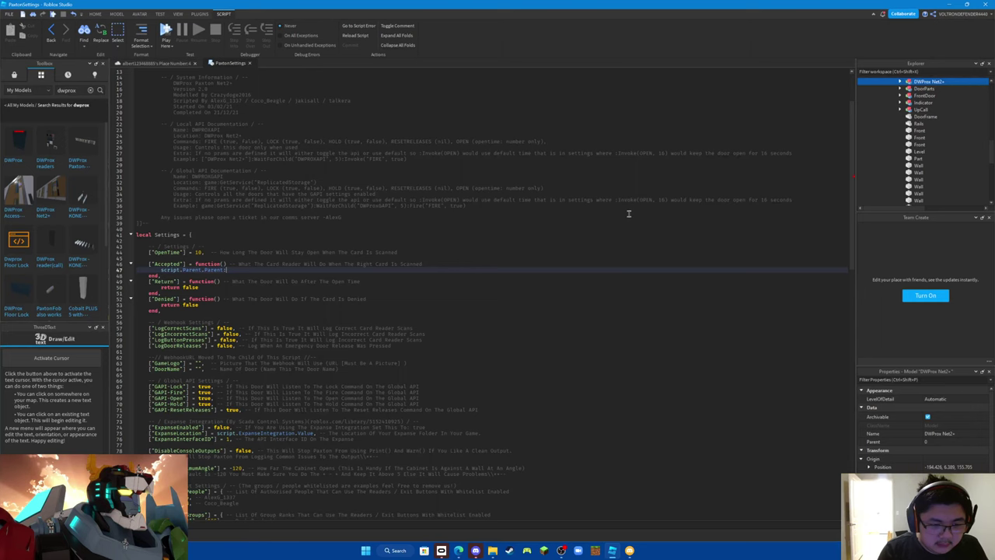
type("waiWaitForC")
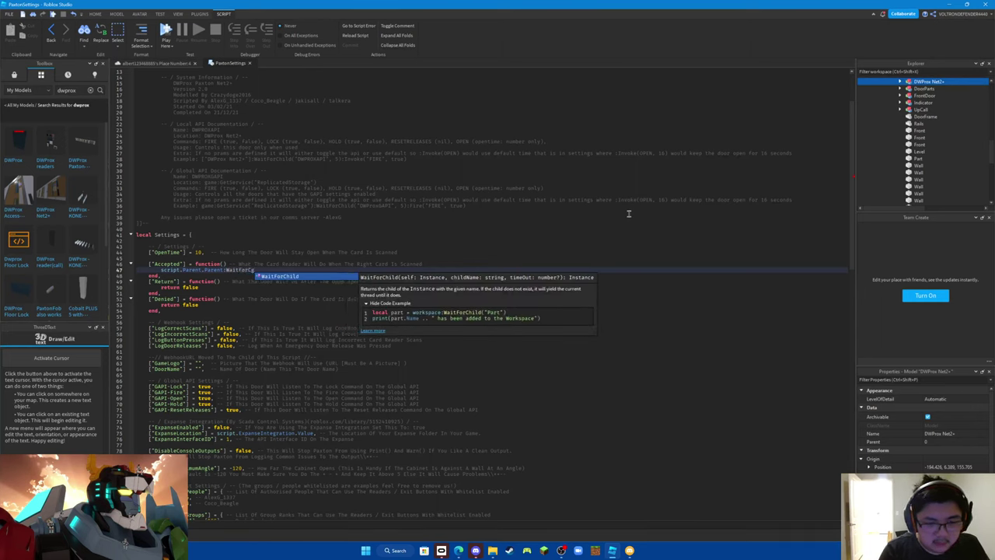
key("Tab")
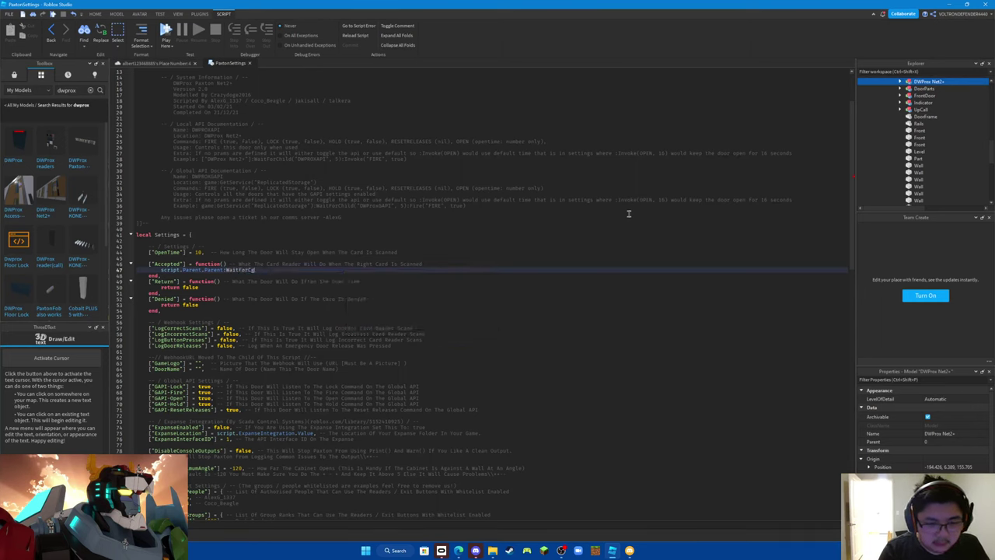
key("BackSpace")
type("hild")
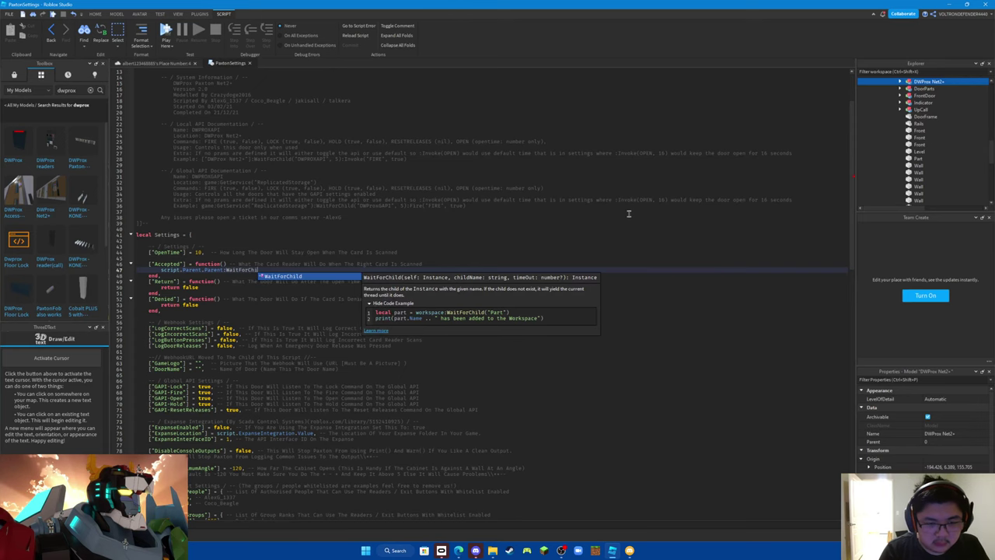
type("(\"C")
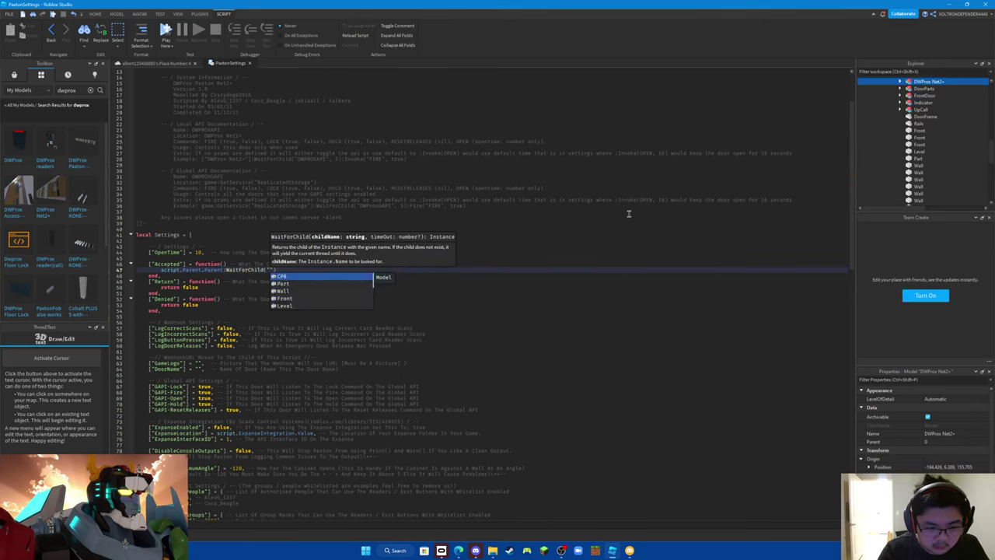
type("ardReader")
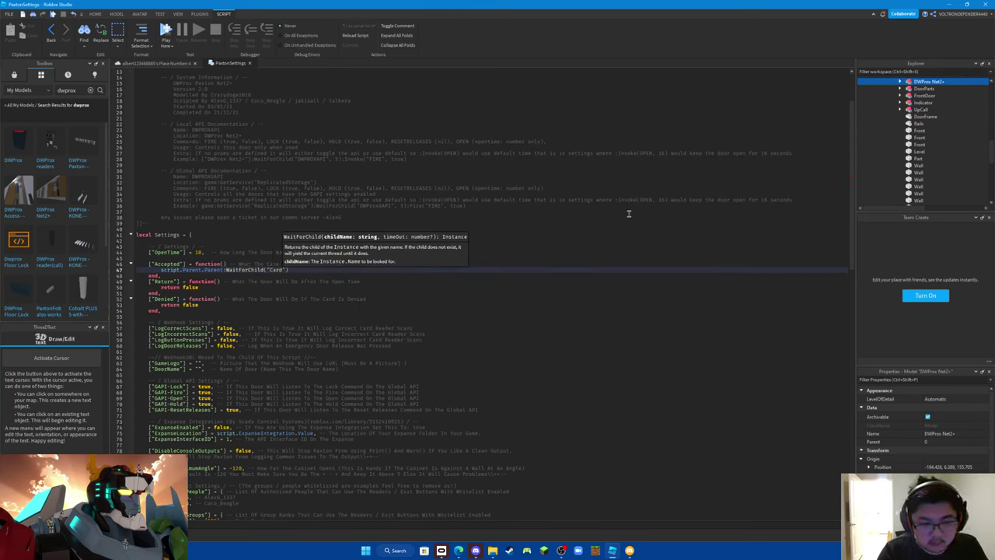
type("r\")")
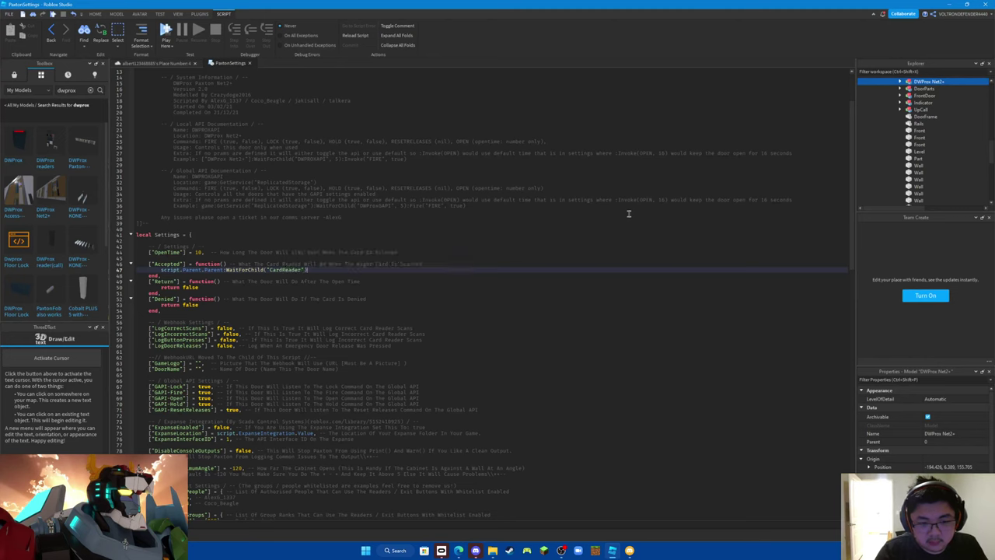
type(".Va")
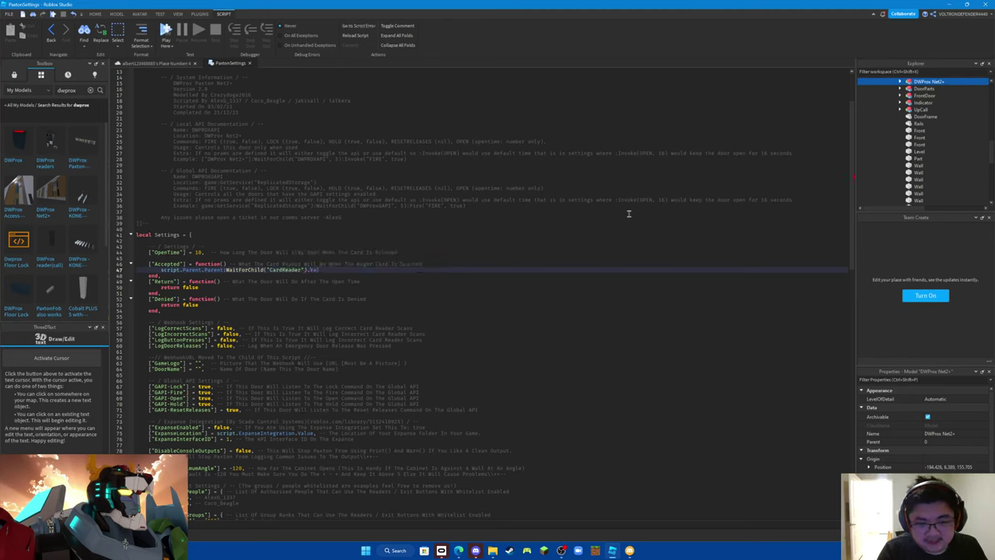
type(".Value tru")
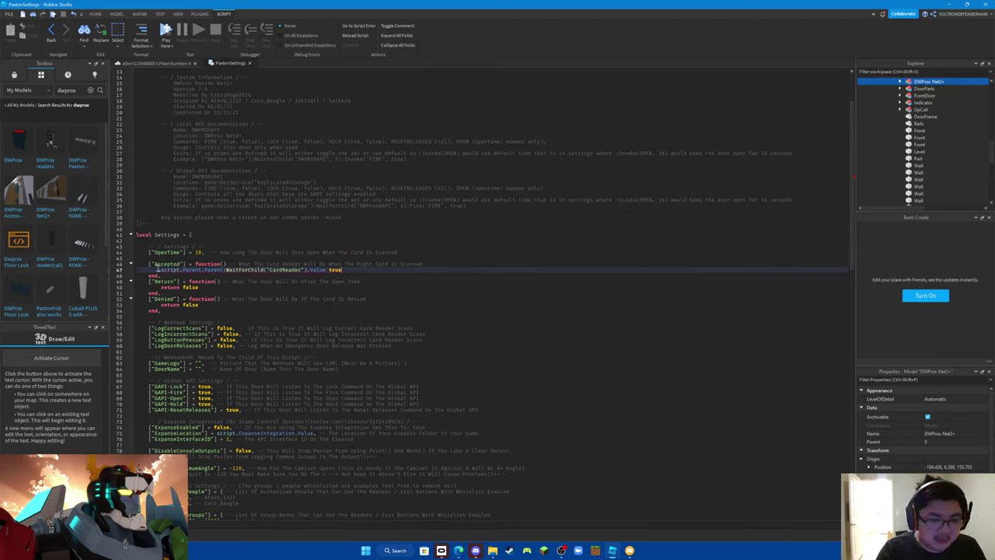
type("e")
- Replace "return false" in the Return function with a copy of the Accepted line, ending it in .Value = false
left_click_drag(156, 271, 362, 268)
key("ctrl+c")
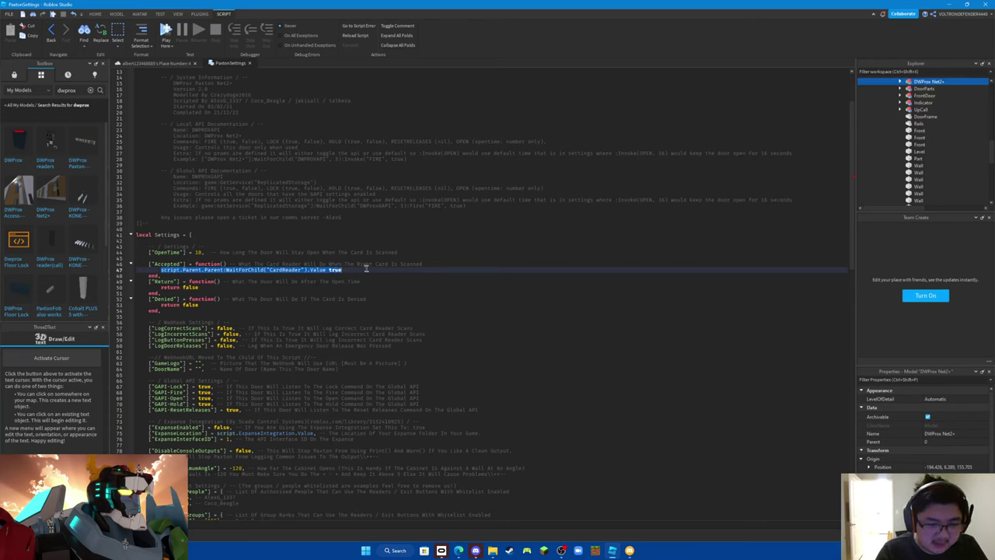
left_click_drag(199, 288, 160, 287)
key("ctrl+v")
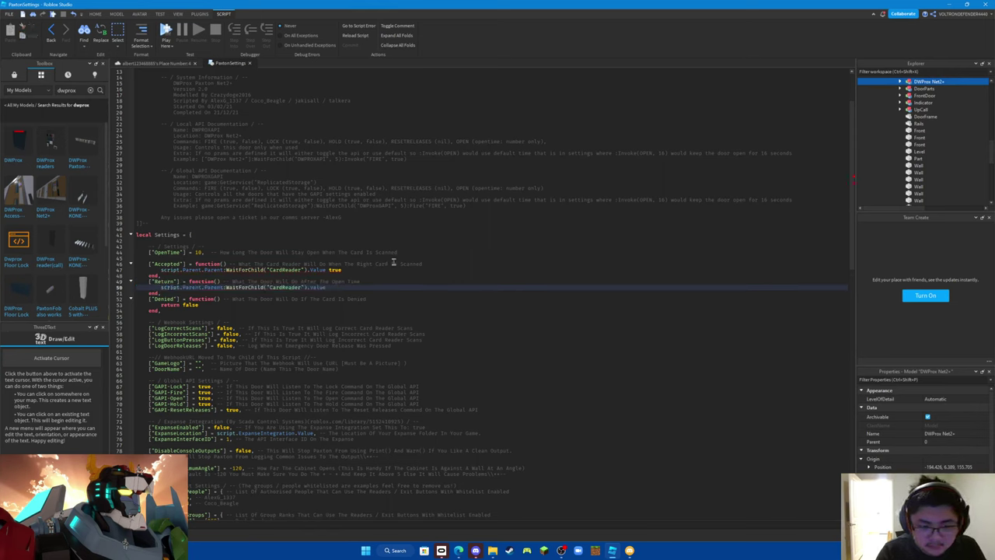
type("Fals")
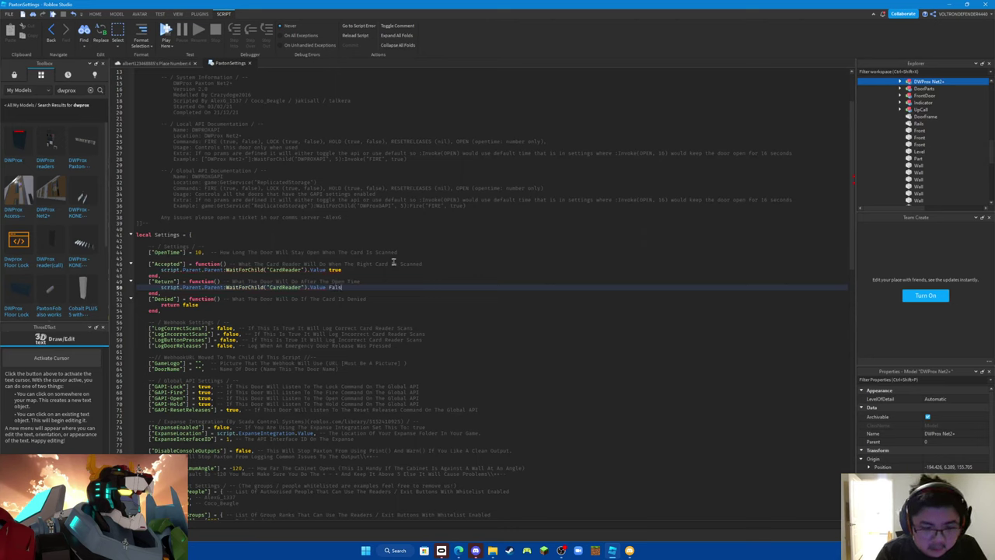
type("als")
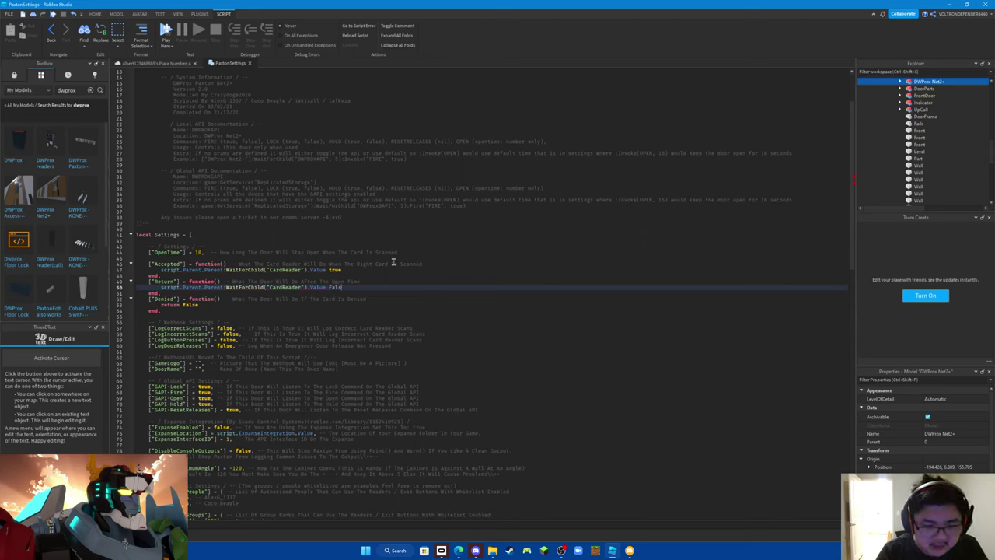
type("fals")
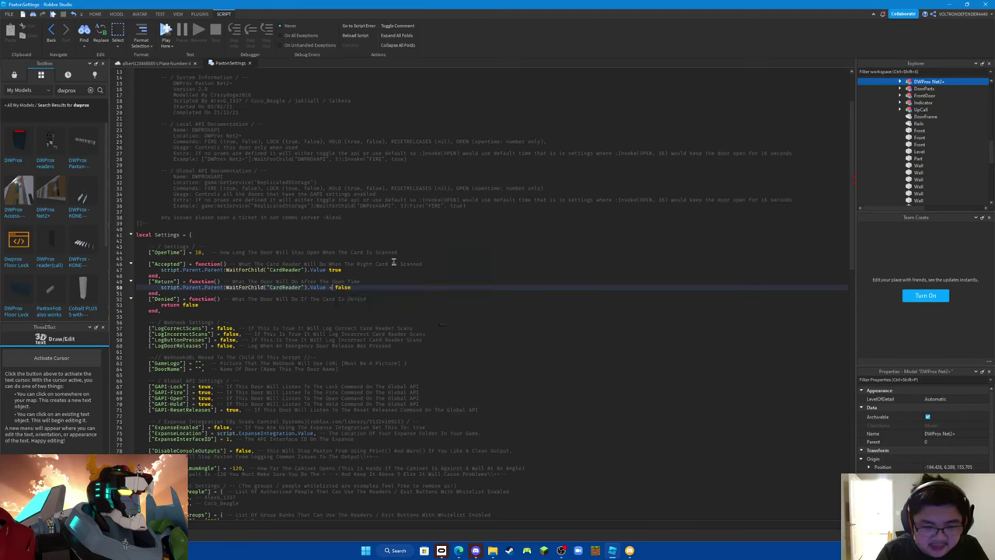
- Insert the missing equals sign before true in the Accepted function's CardReader line
key("Up")
key("Up")
key("Up")
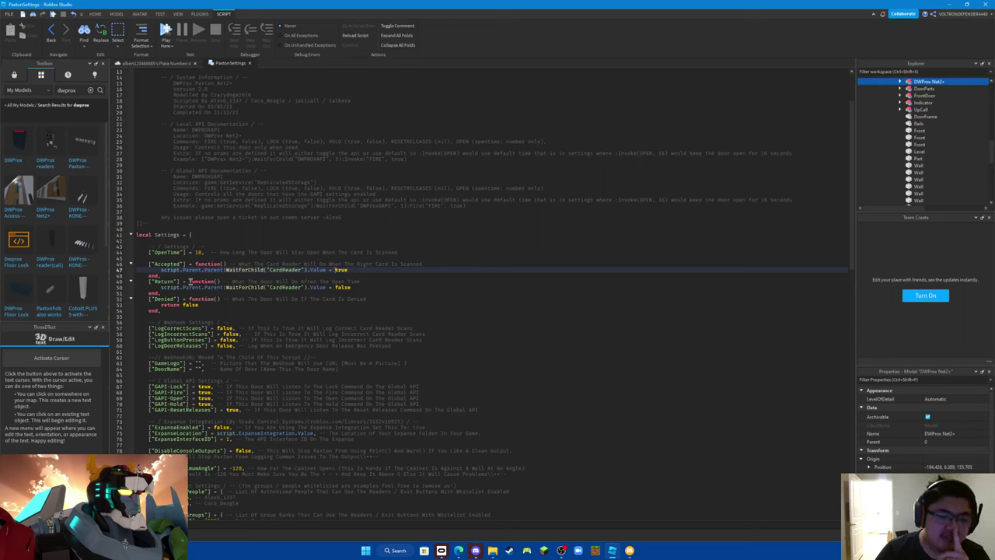
- Compare the code with the Settings script of the elevator car's DWProx model, and close both scripts
scroll(912, 131, "up", 6)
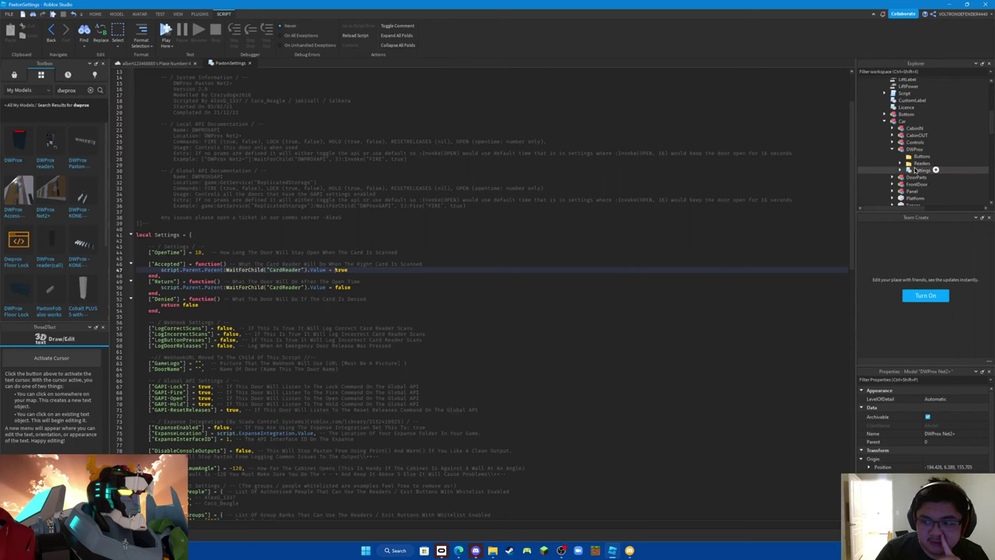
left_click(919, 164)
double_click(921, 170)
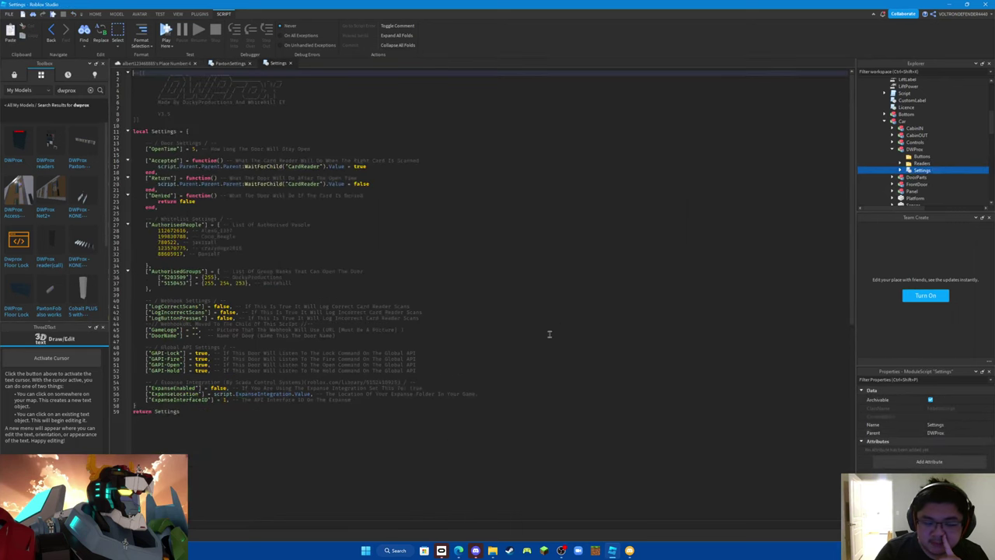
left_click(290, 63)
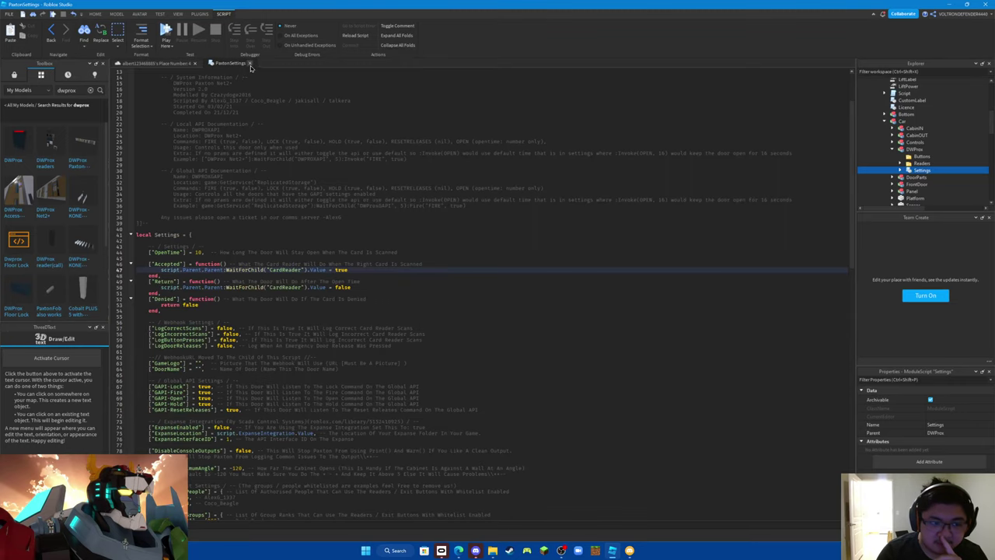
left_click(249, 64)
- Start a play test in front of the elevator's ground-floor landing
scroll(582, 355, "down", 5)
right_click_drag(581, 355, 583, 311)
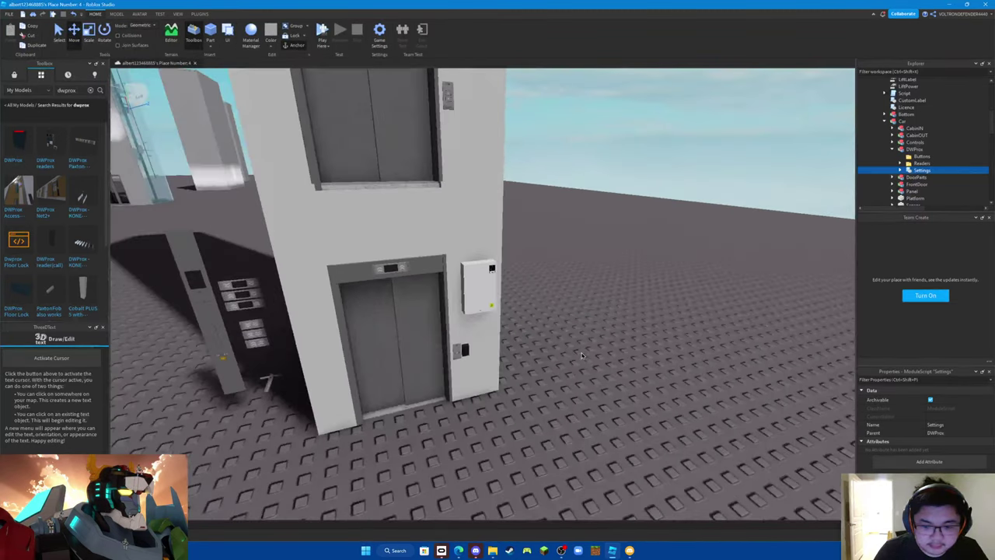
scroll(583, 311, "up", 4)
right_click_drag(583, 248, 584, 277)
scroll(583, 277, "down", 2)
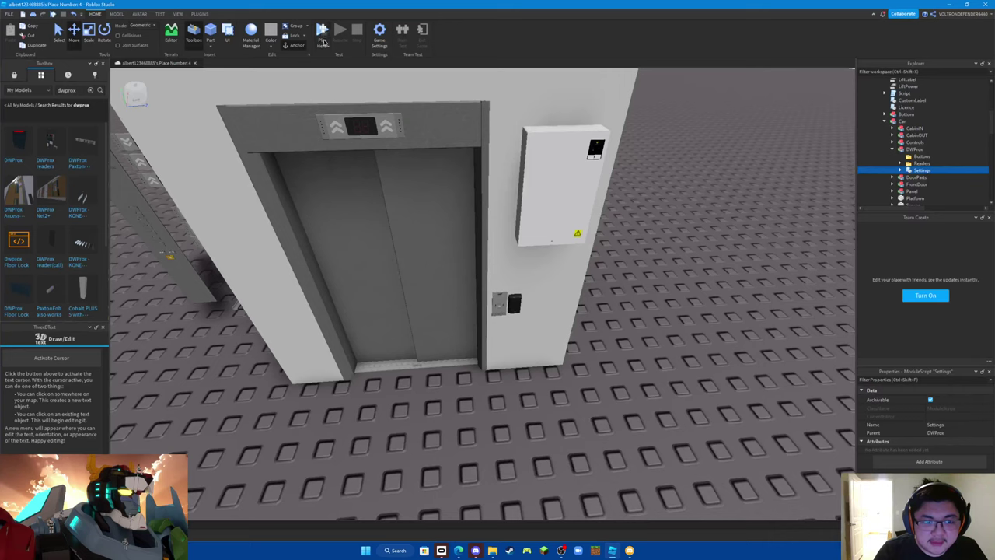
left_click(323, 31)
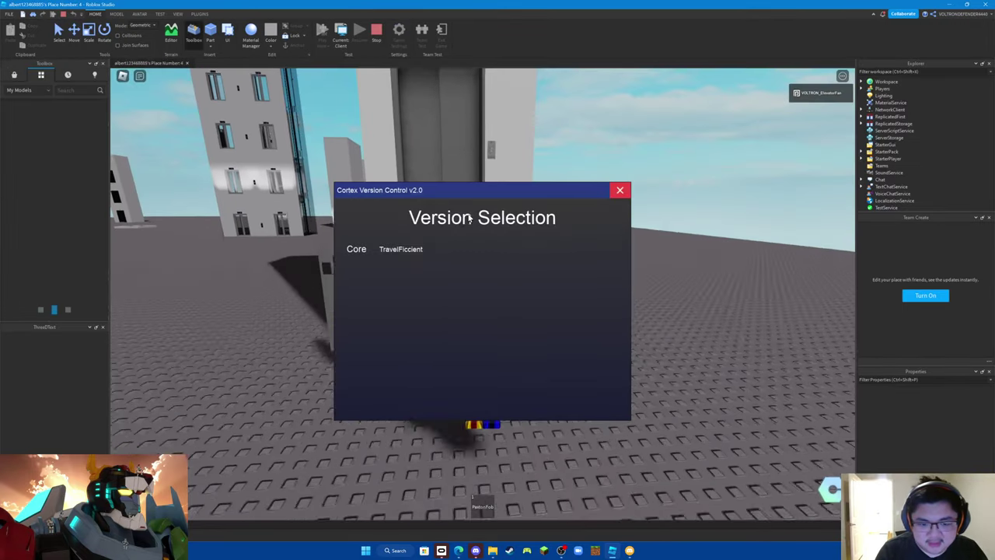
- Walk up to the ground-floor landing in first person and try the call button without scanning a fob
scroll(585, 245, "up", 10)
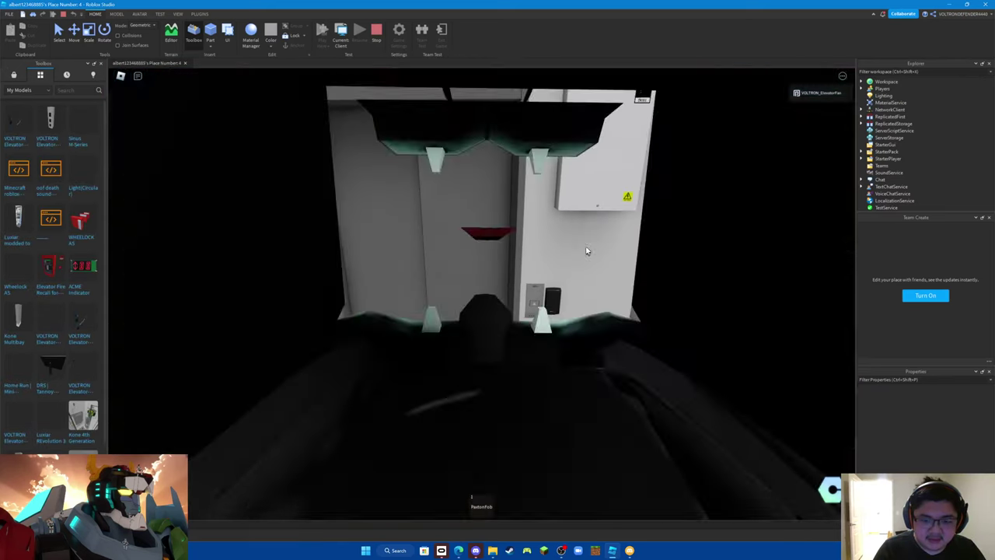
key("w")
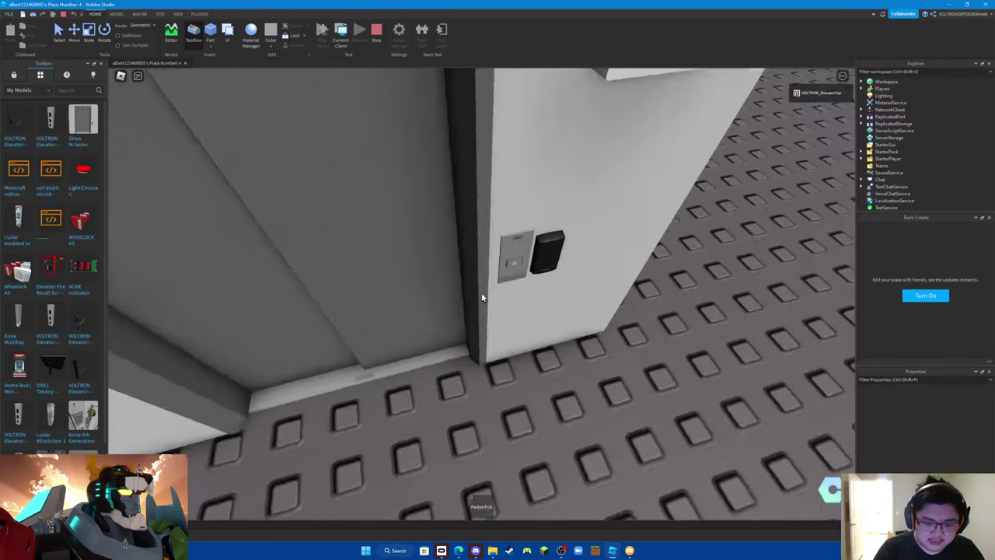
key("s")
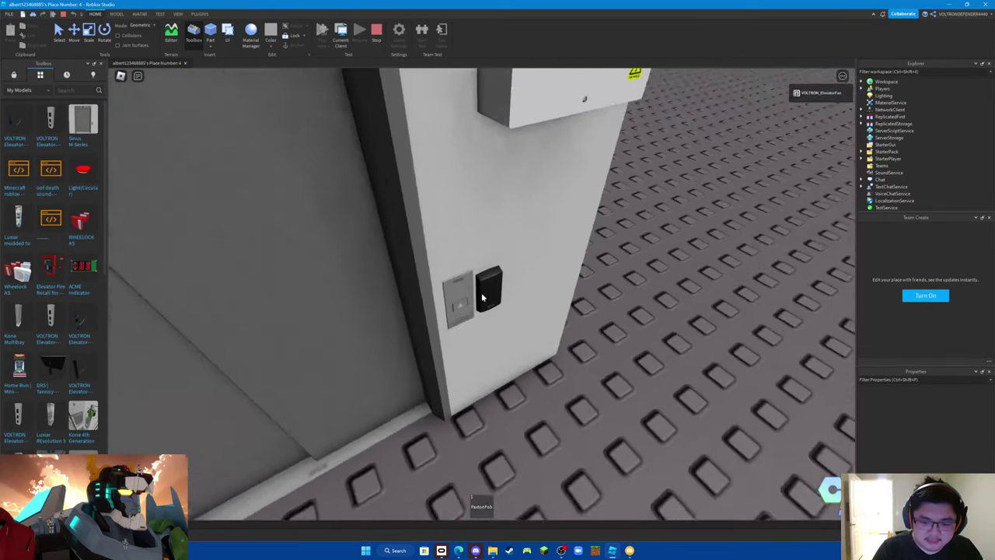
key("s")
key("w")
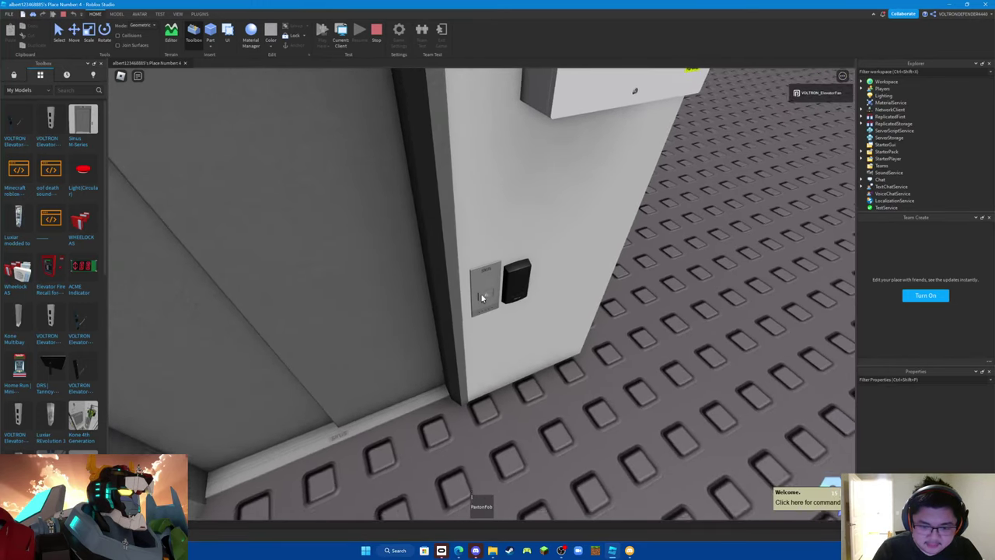
left_click(482, 298)
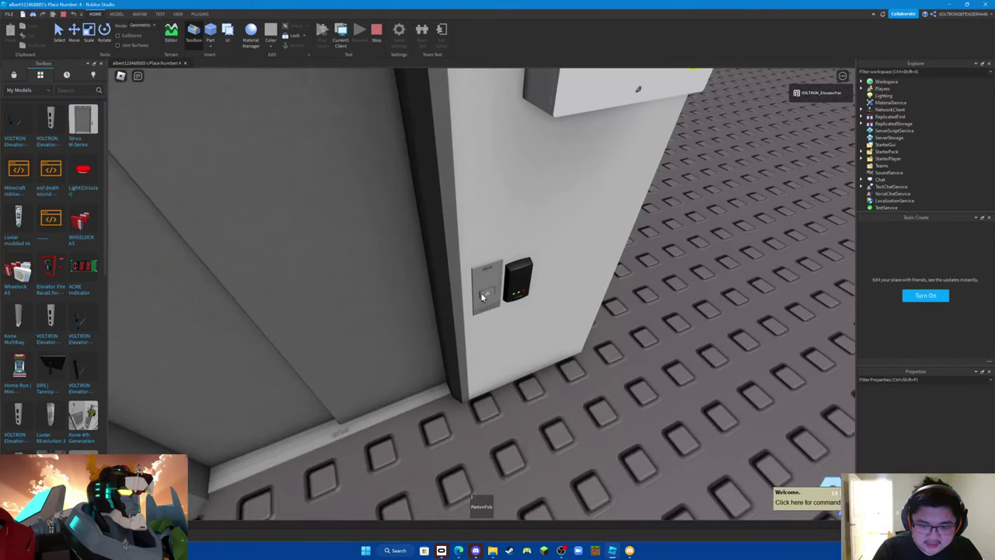
- Scan the PaxtonFob at the Net2+ reader, put it away, and call the elevator with the ground-floor button
key("s")
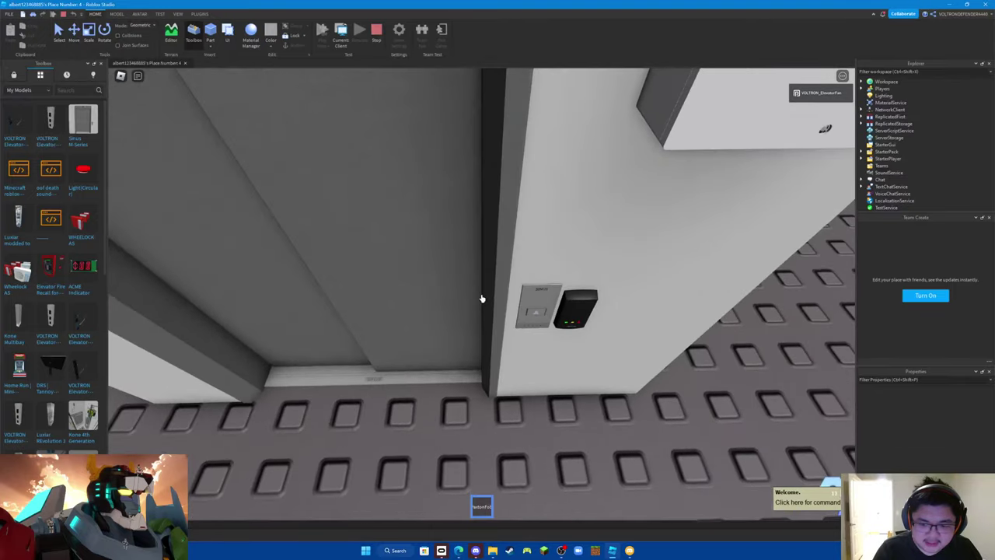
key("1")
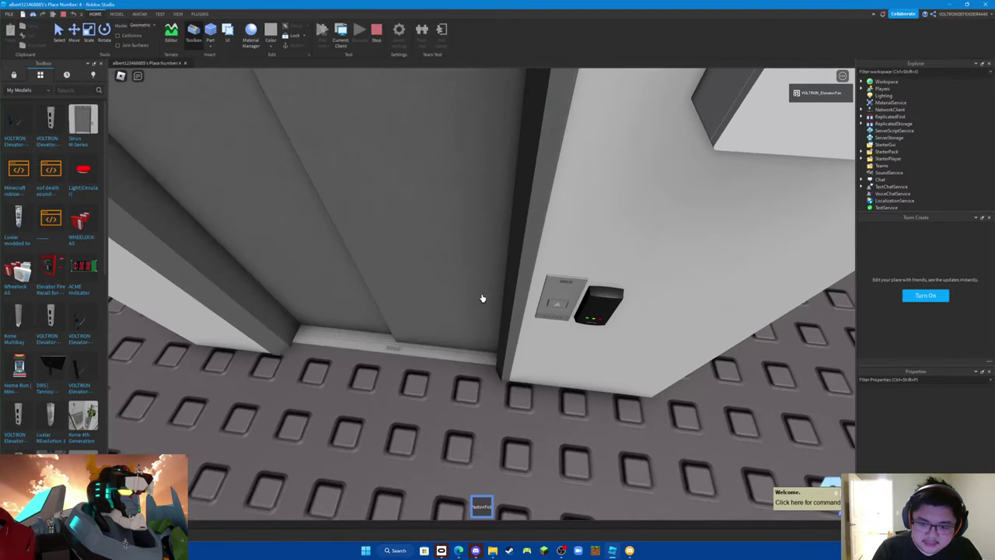
key("1")
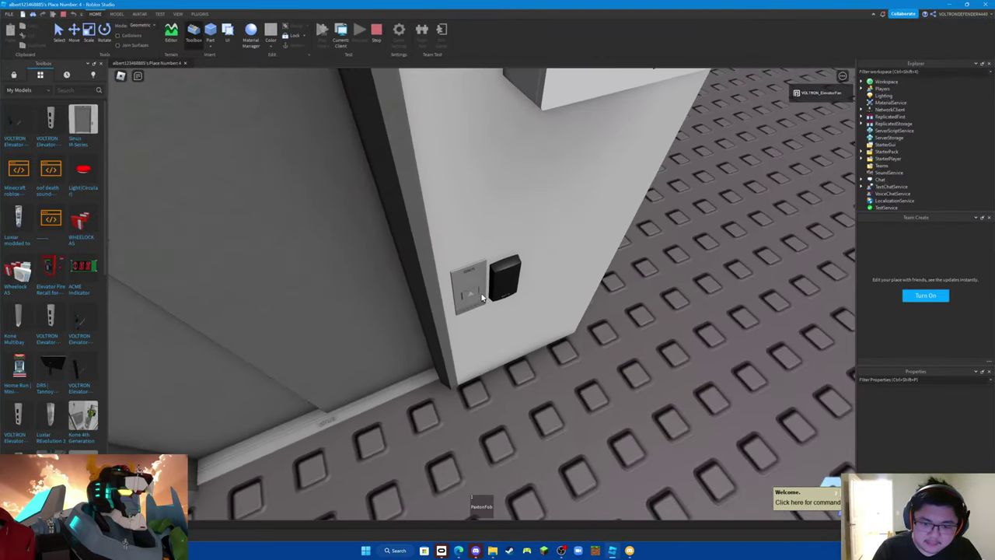
left_click(481, 294)
- Enter the elevator cabin to look over its floor display and interior reader, and walk back out to the landing
key("s")
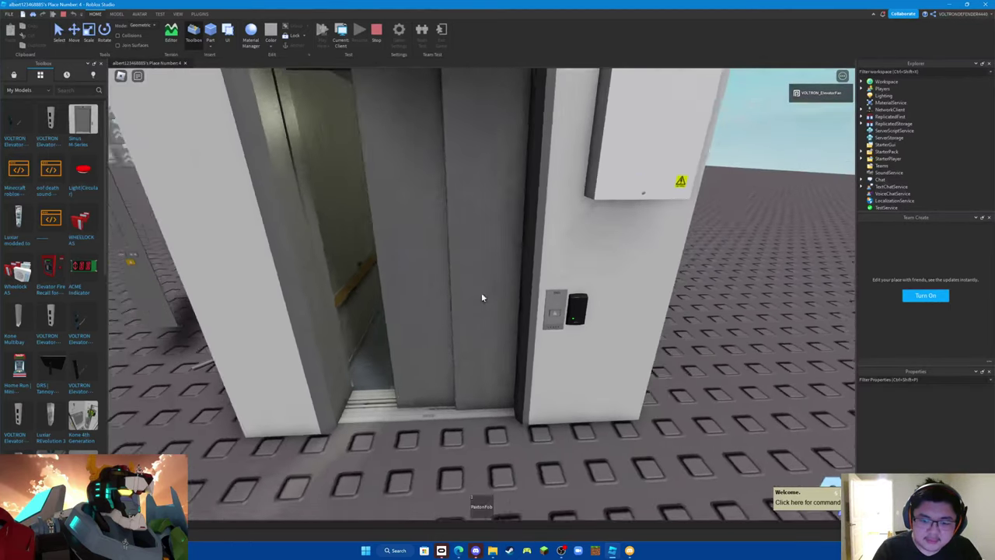
key("a")
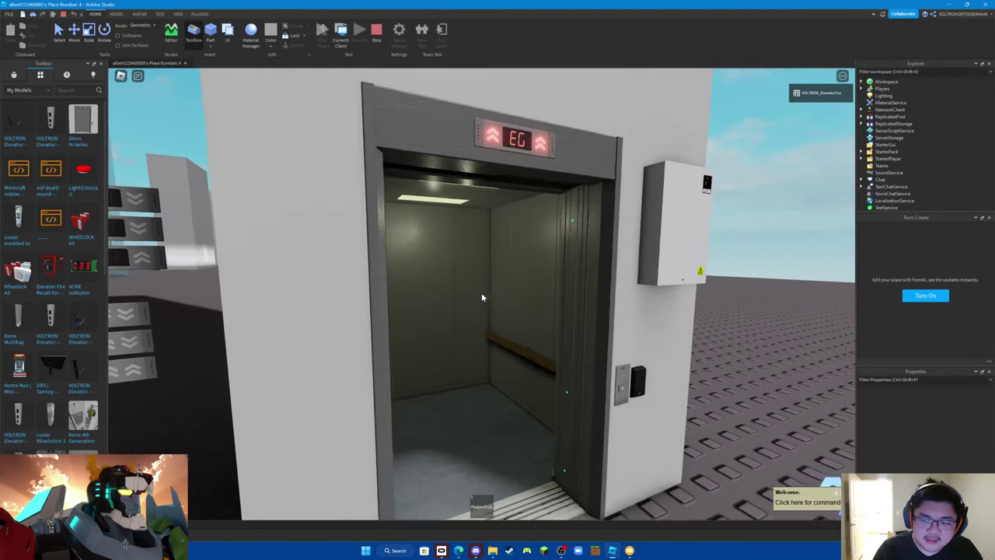
key("w")
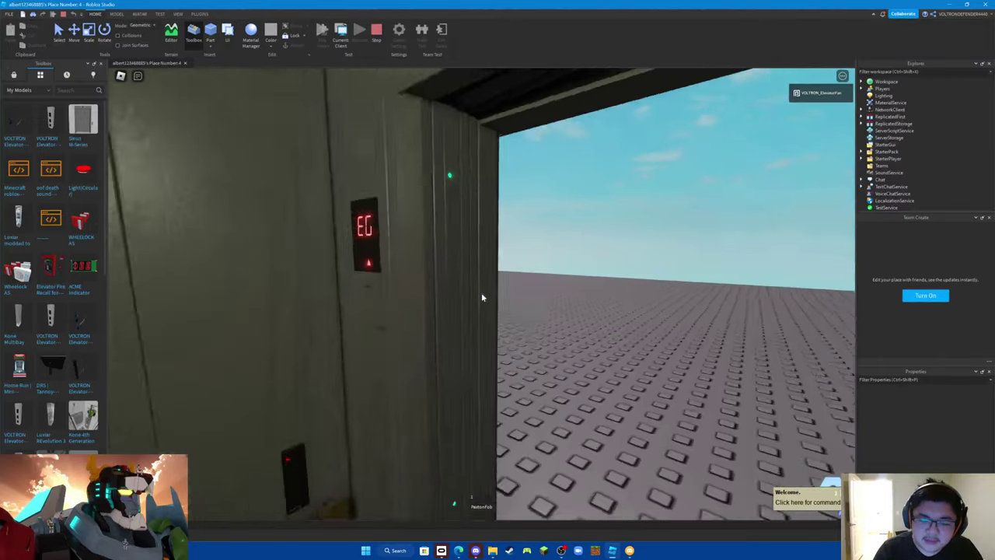
key("w")
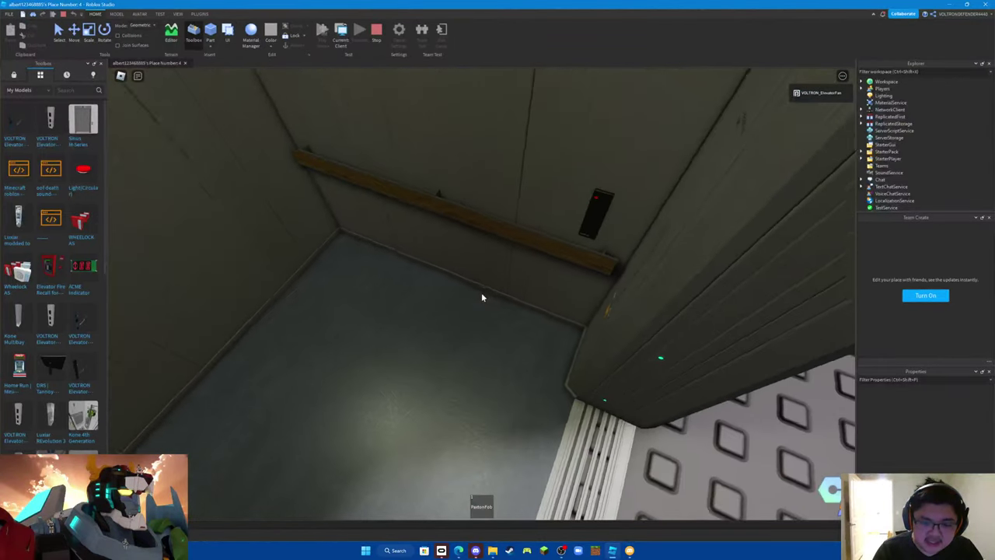
key("w")
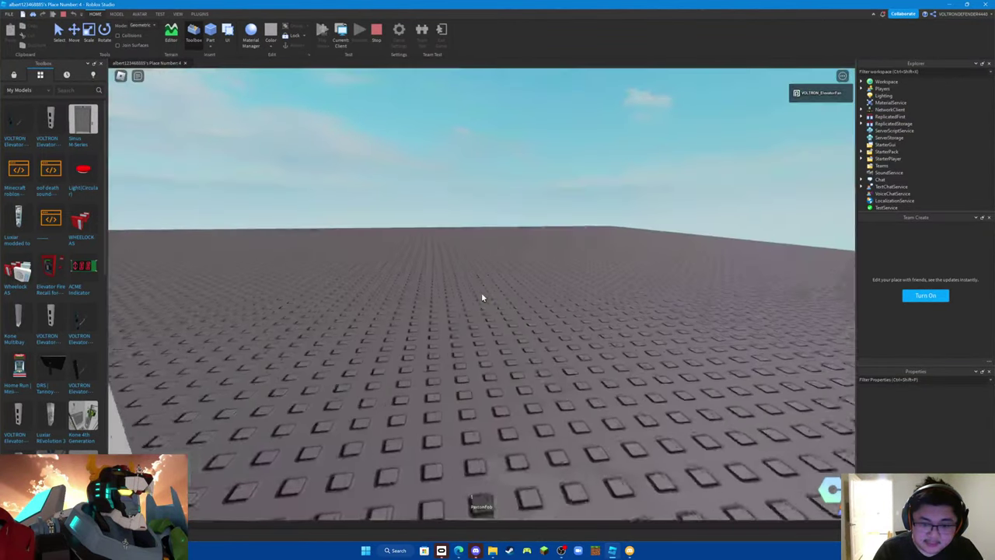
key("w")
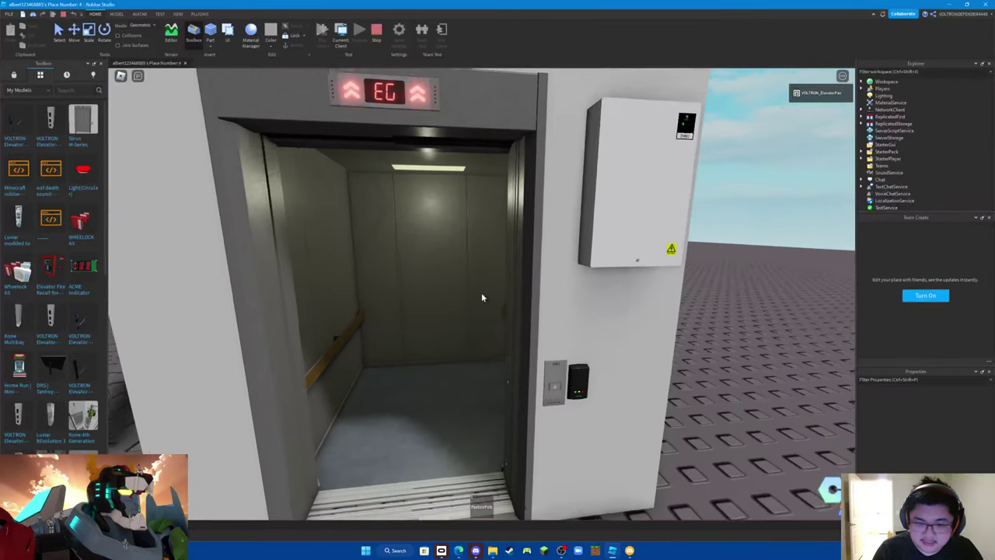
key("s")
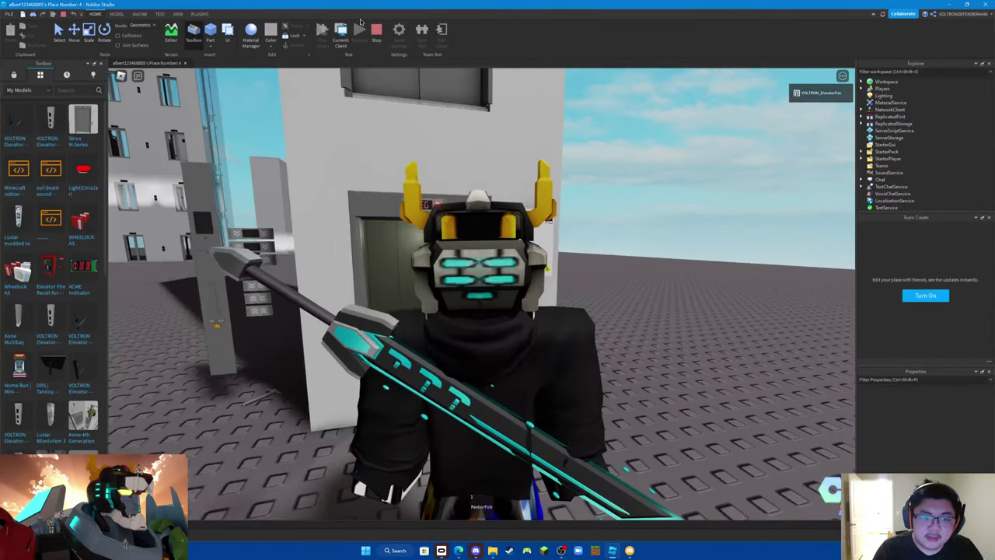